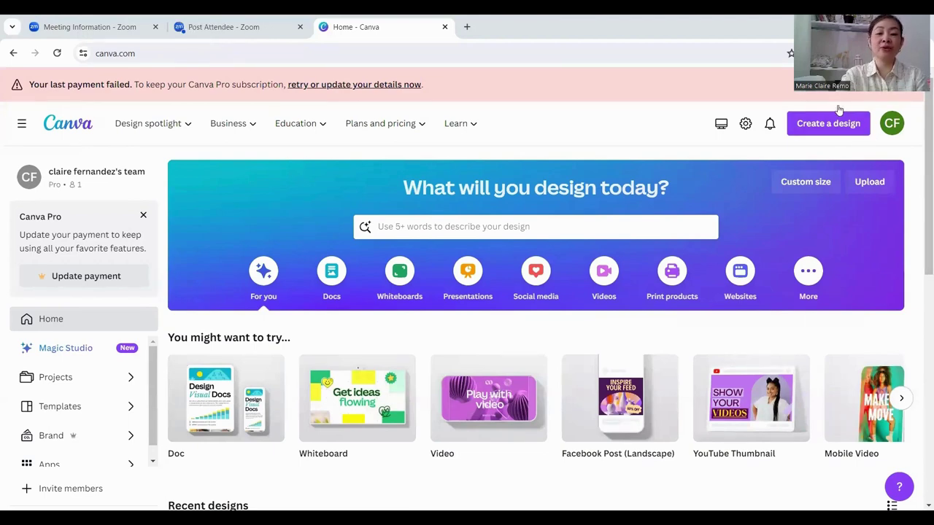
# Create a custom-size blank design with width 4 and height 6 in inches.
pyautogui.click(801, 125)
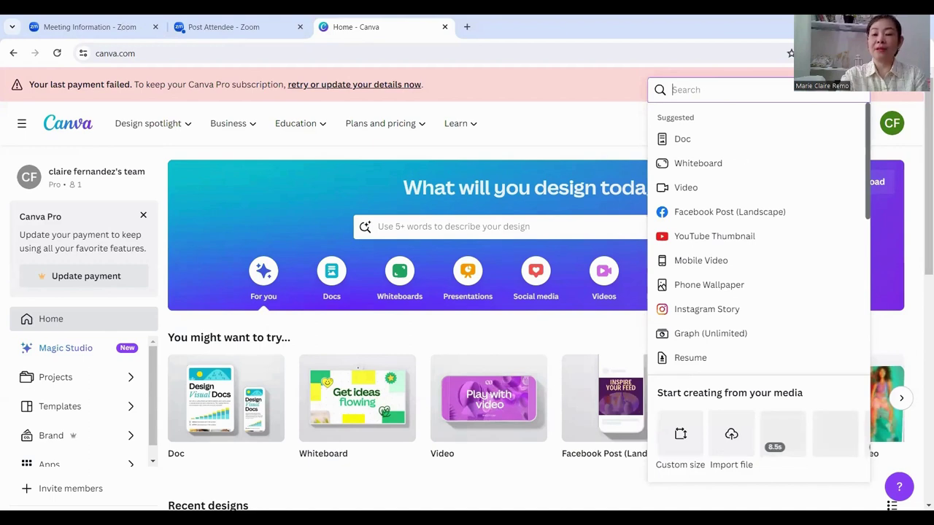
pyautogui.click(921, 101)
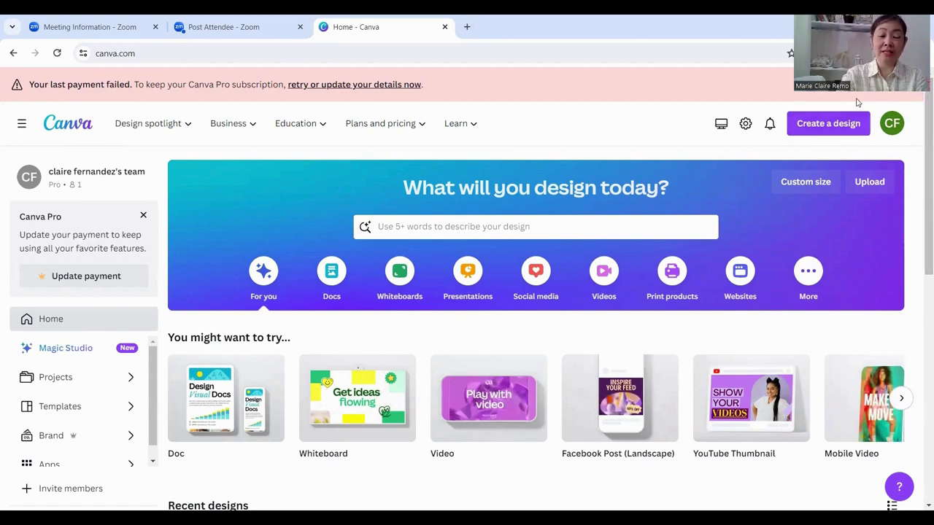
pyautogui.click(817, 126)
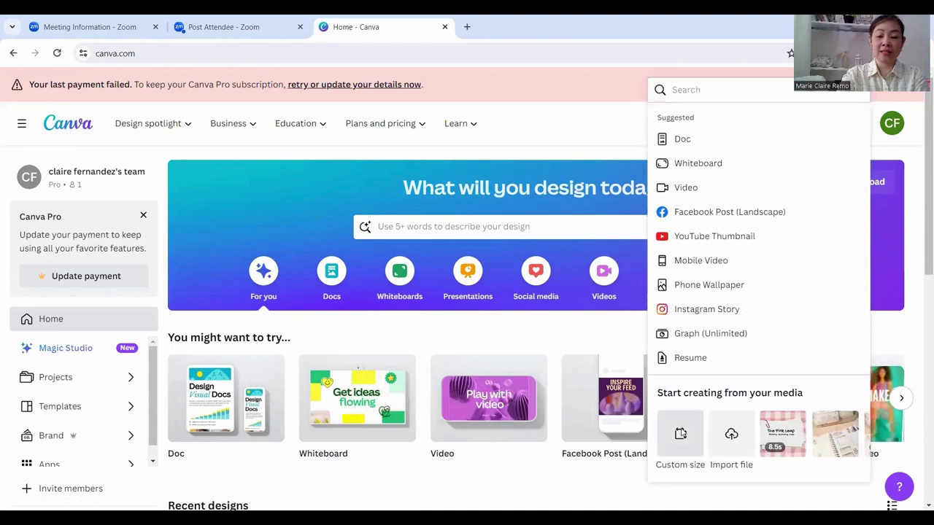
pyautogui.click(682, 433)
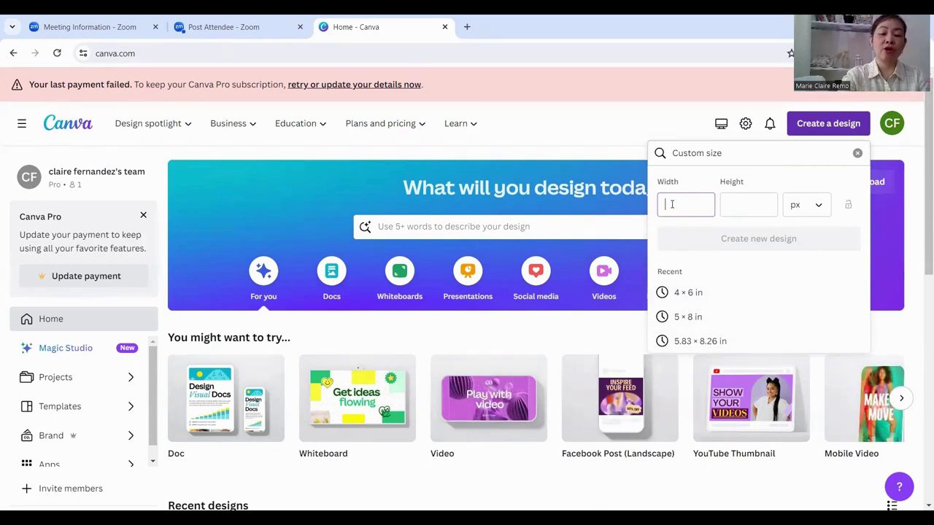
pyautogui.click(749, 205)
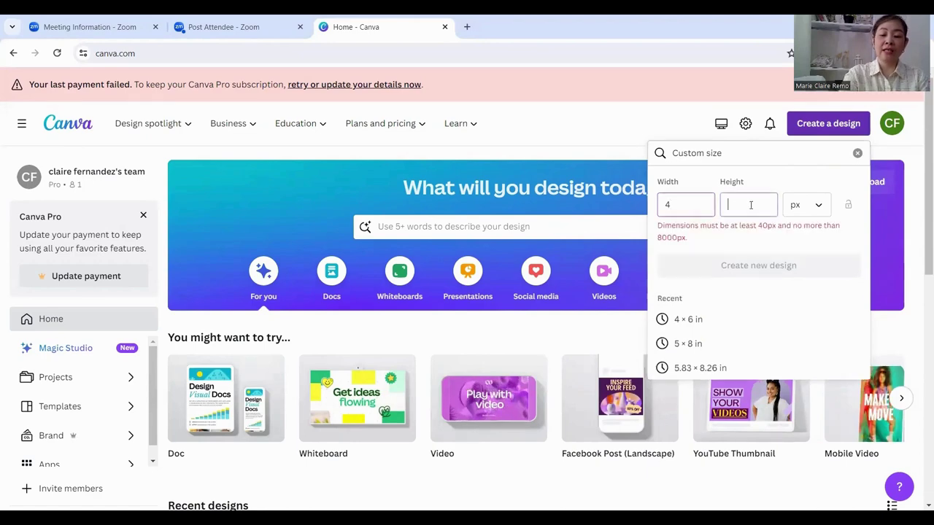
pyautogui.write('6')
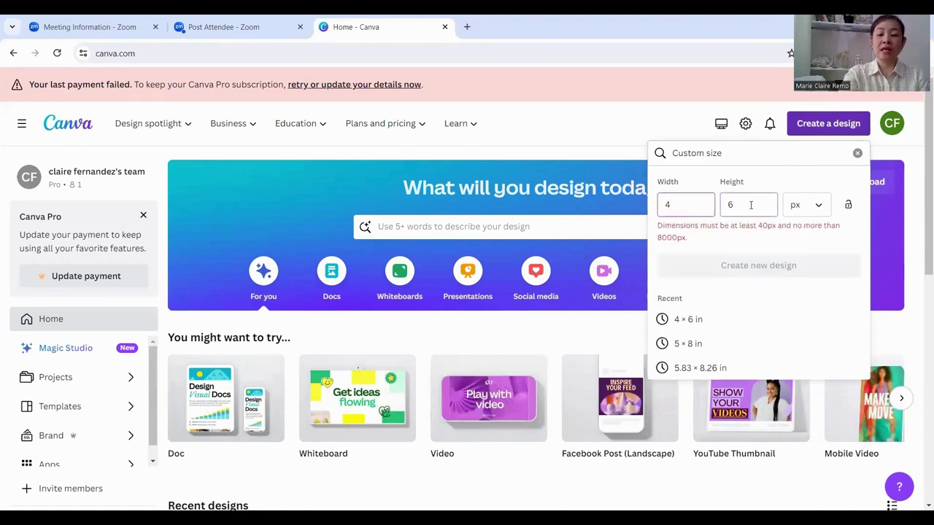
pyautogui.click(820, 208)
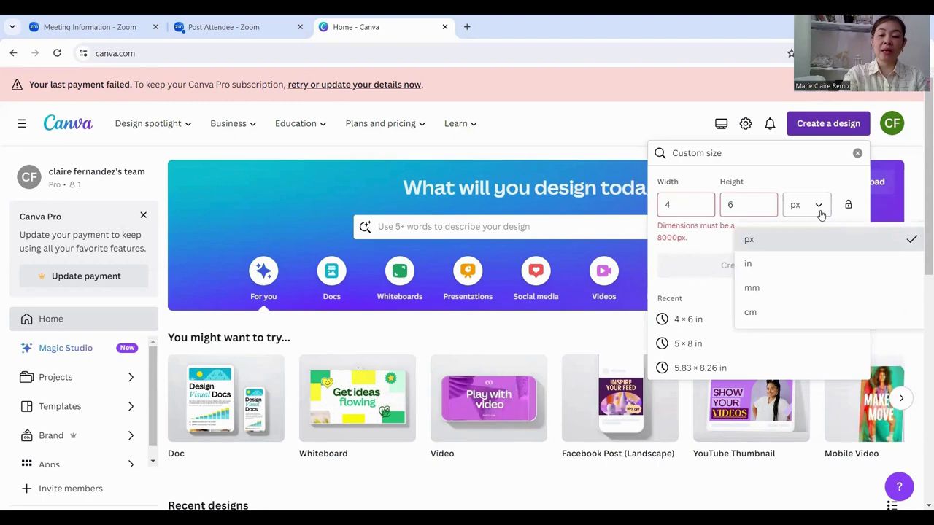
pyautogui.click(754, 265)
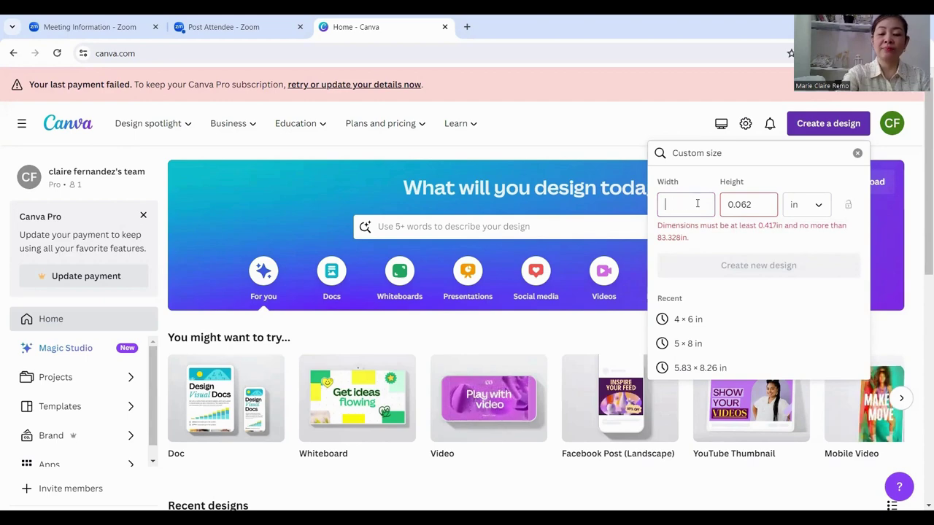
pyautogui.click(752, 206)
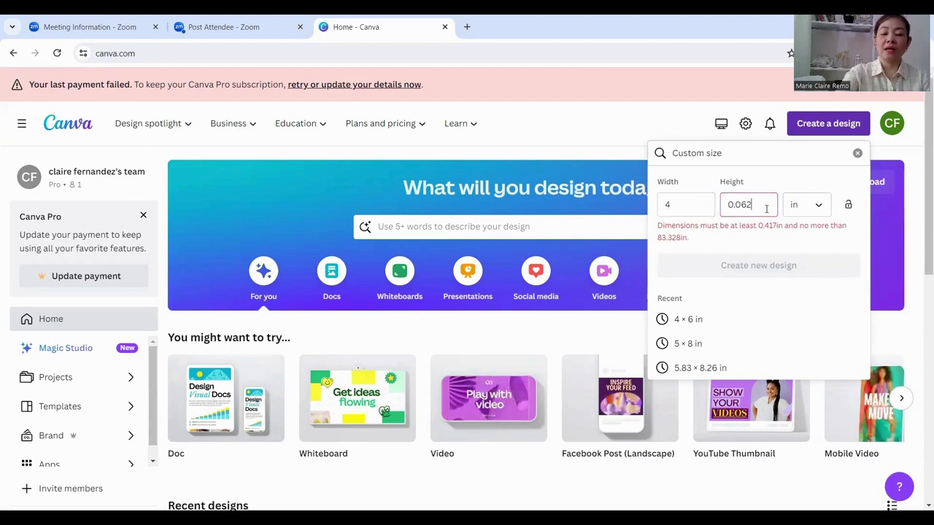
pyautogui.press('BackSpace')
pyautogui.press('BackSpace')
pyautogui.press('BackSpace')
pyautogui.press('BackSpace')
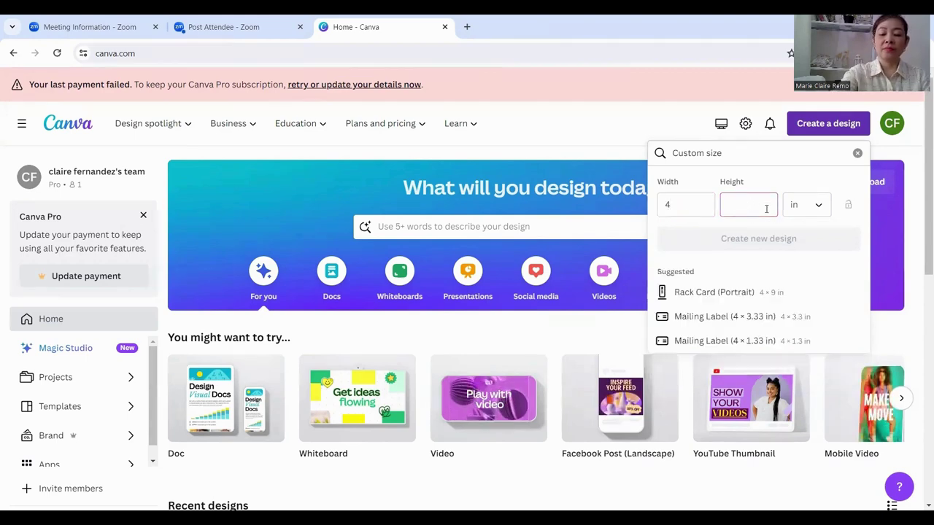
pyautogui.write('6')
pyautogui.click(790, 238)
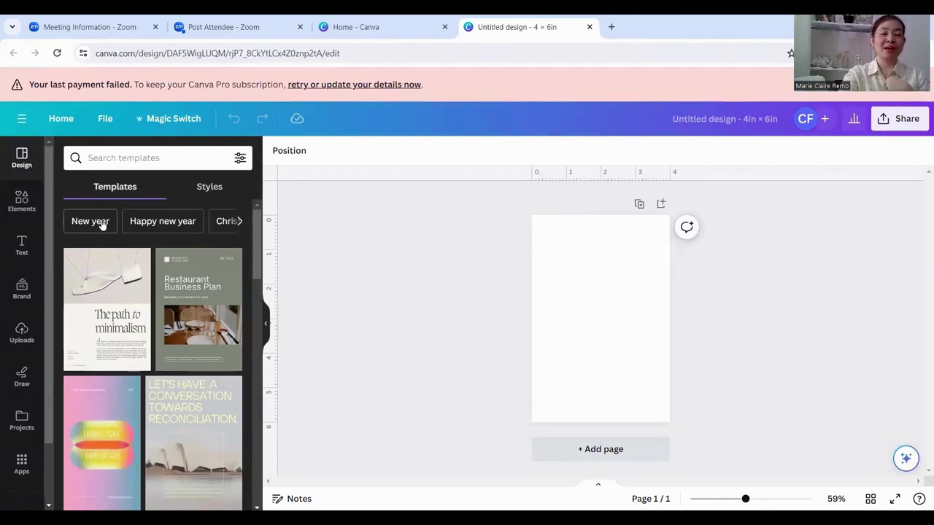
# Set the page background to a custom light pink colour, #FDE6E6.
pyautogui.click(22, 201)
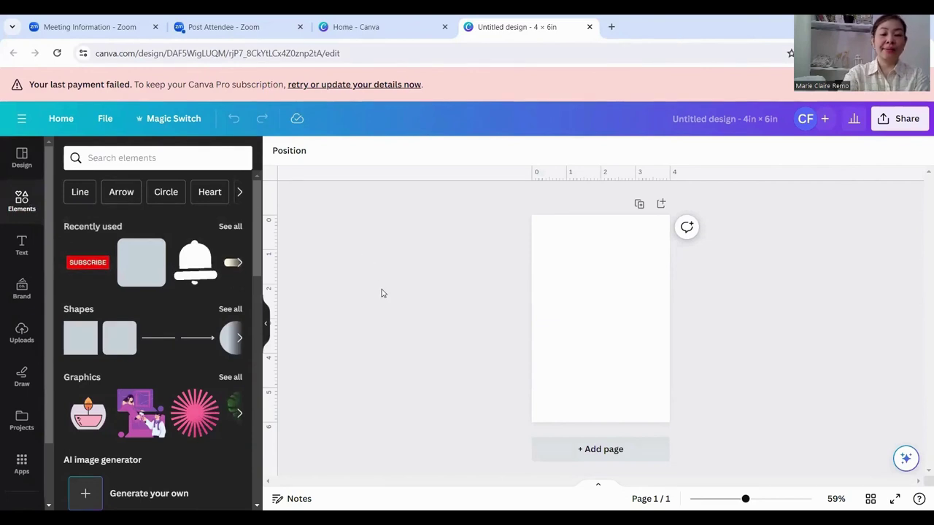
pyautogui.click(581, 279)
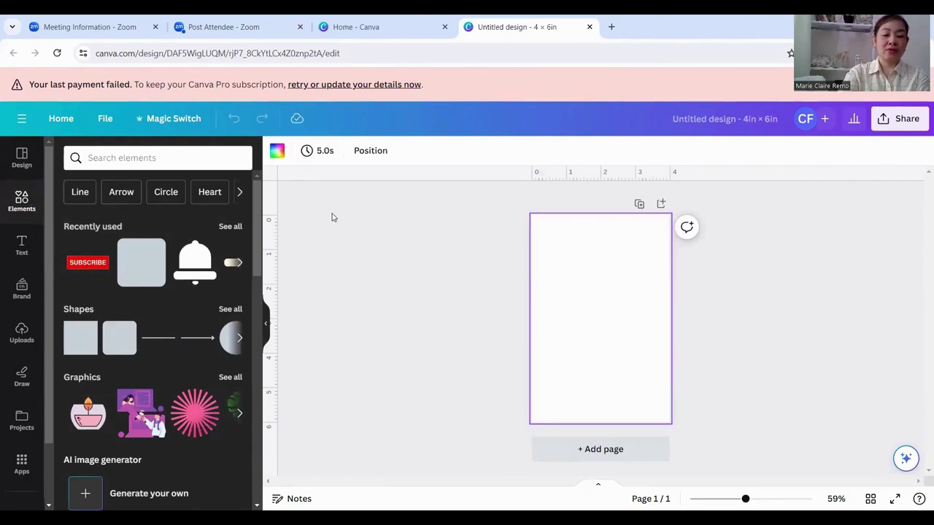
pyautogui.click(277, 151)
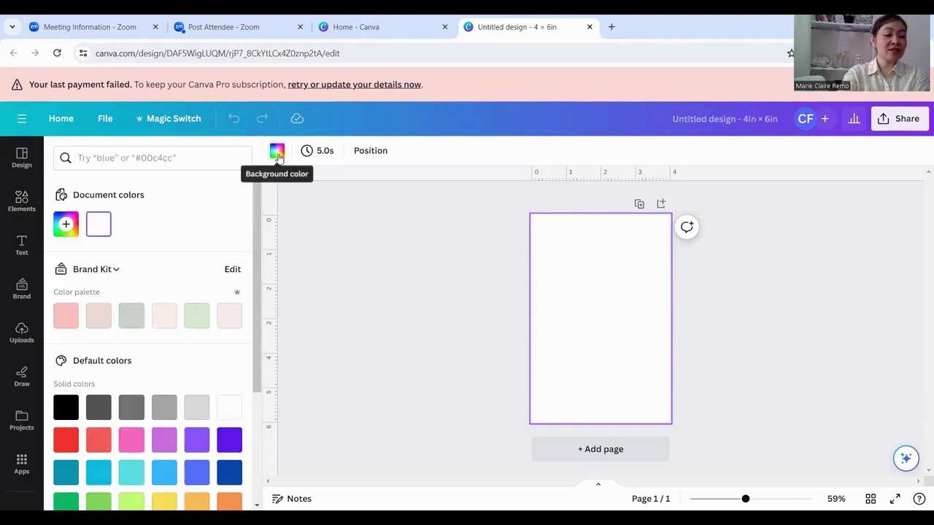
pyautogui.click(65, 224)
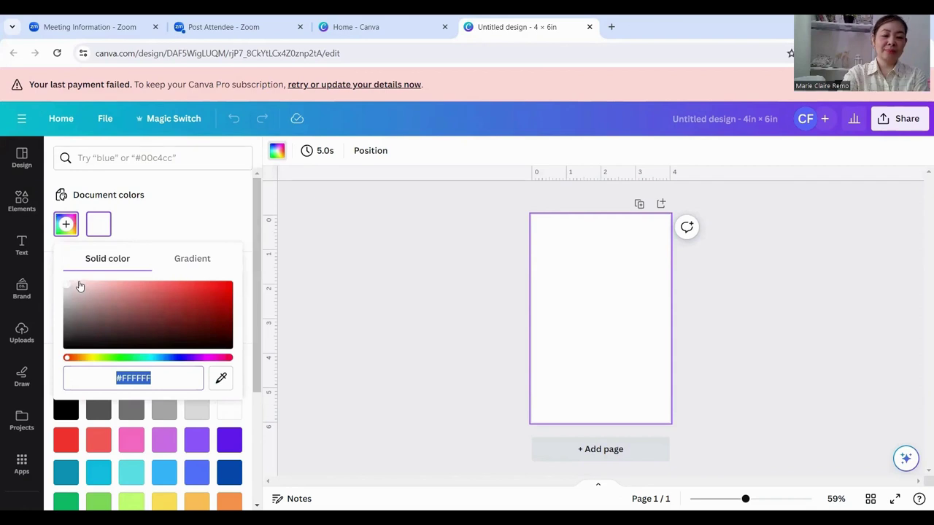
pyautogui.click(80, 287)
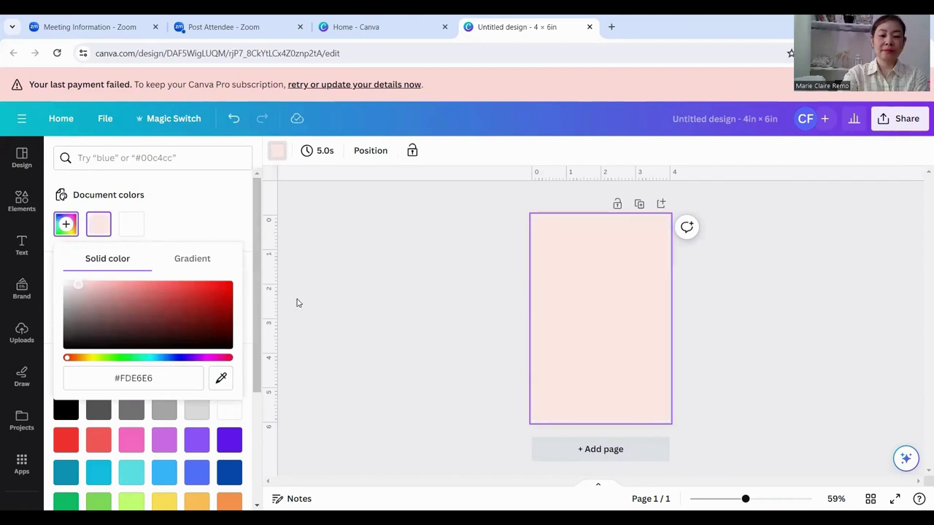
pyautogui.click(348, 300)
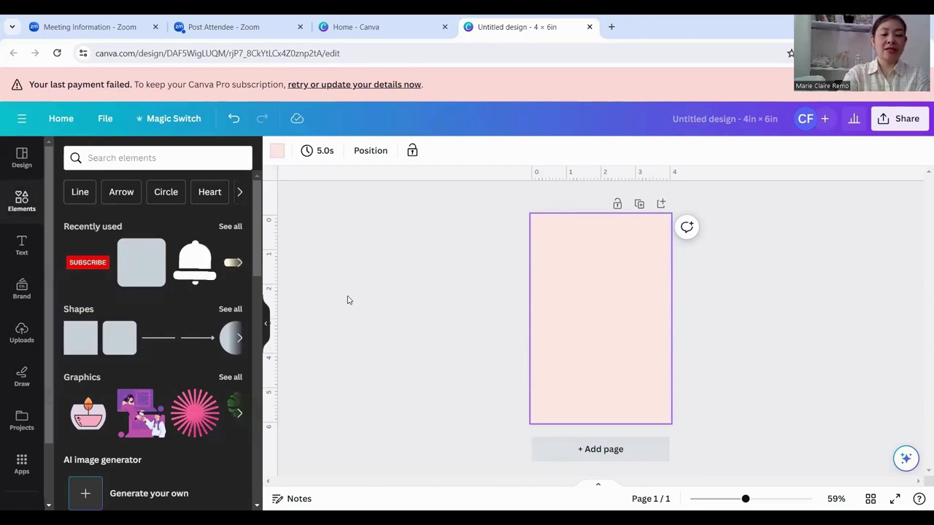
# Add a square shape, delete the misplaced and extra copies, and keep one centred pink square.
pyautogui.click(77, 342)
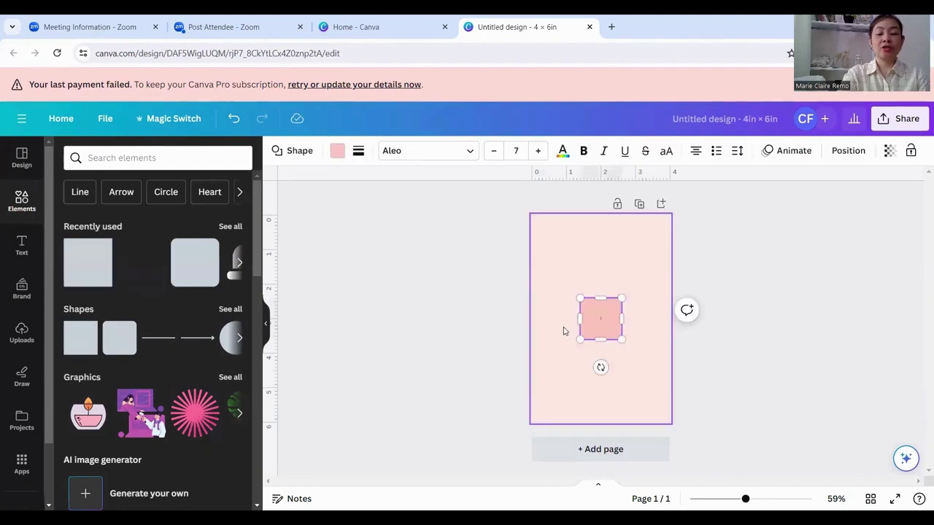
pyautogui.moveTo(607, 318); pyautogui.dragTo(656, 250)
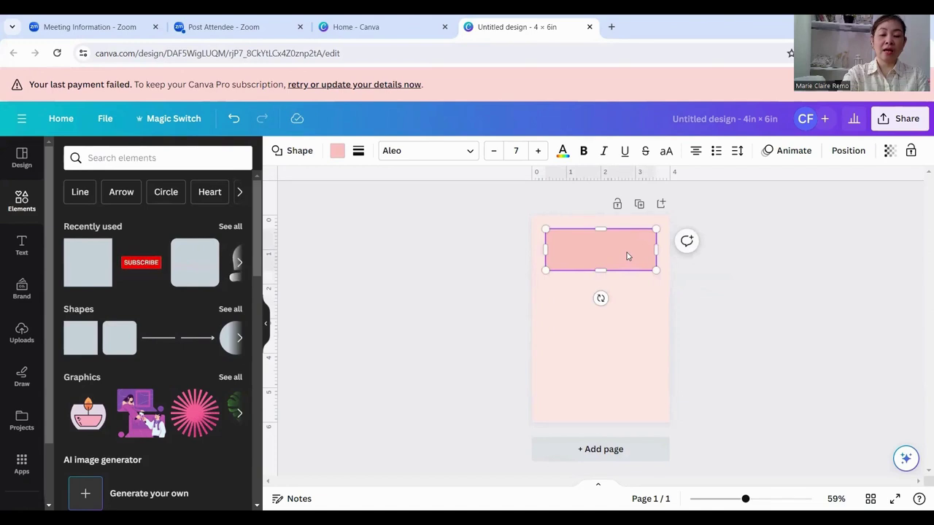
pyautogui.press('Delete')
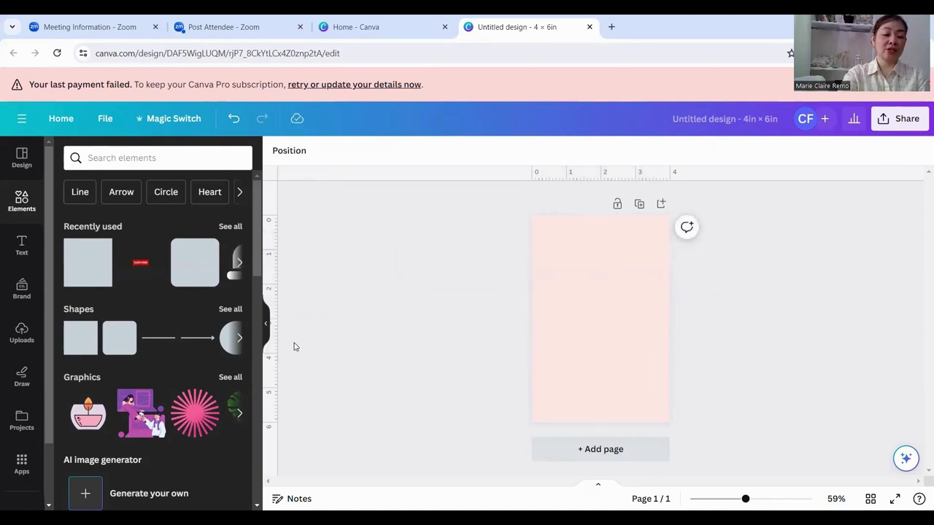
pyautogui.moveTo(80, 336)
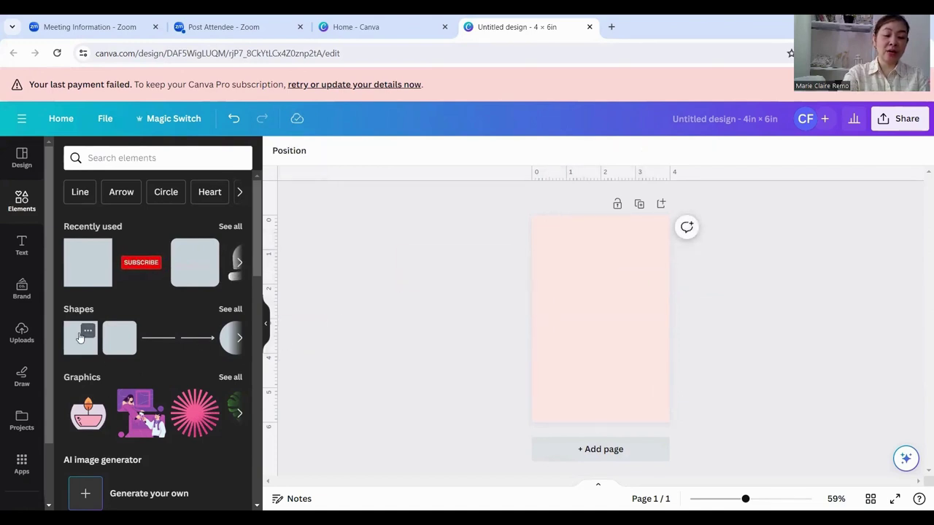
pyautogui.click(81, 336)
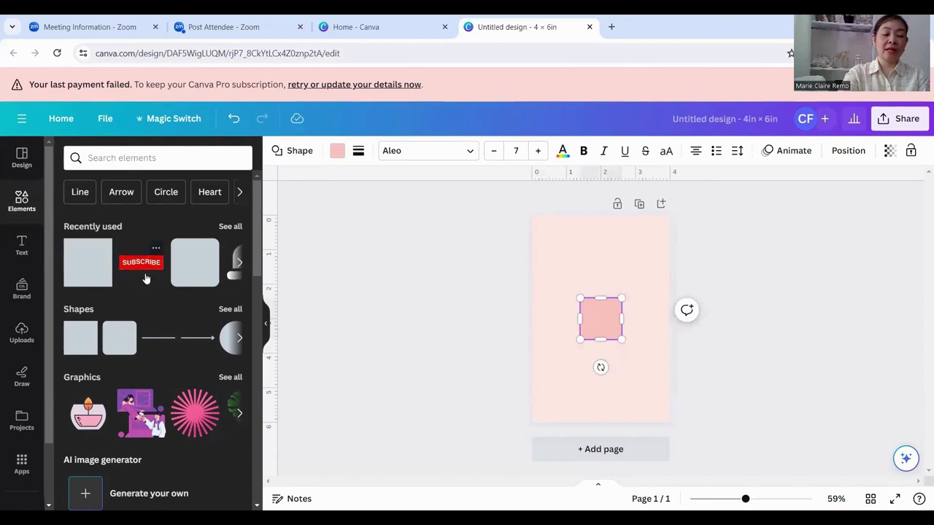
pyautogui.click(72, 351)
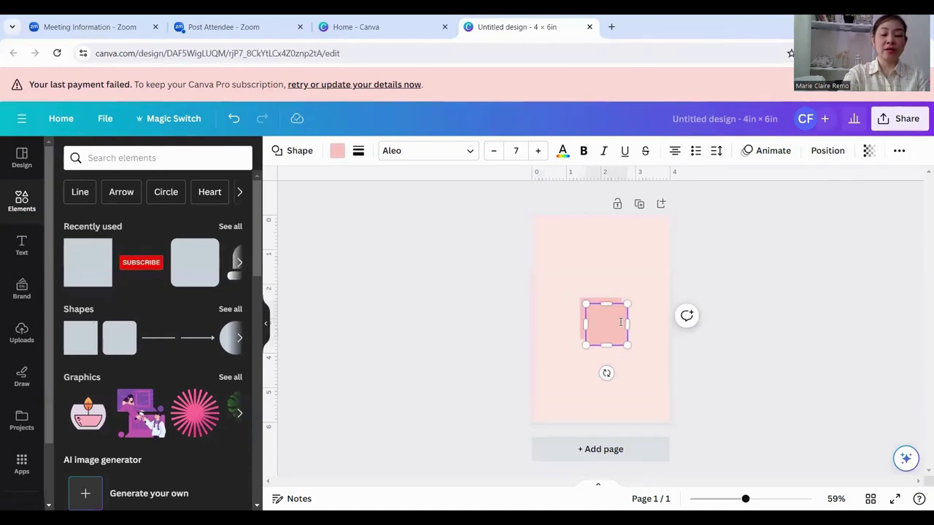
pyautogui.click(652, 360)
pyautogui.moveTo(615, 331); pyautogui.dragTo(624, 372)
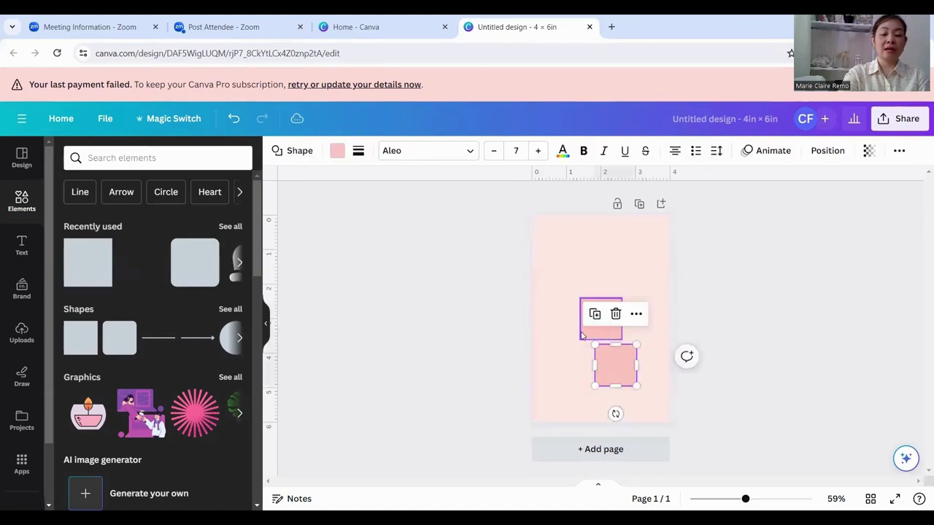
pyautogui.click(615, 314)
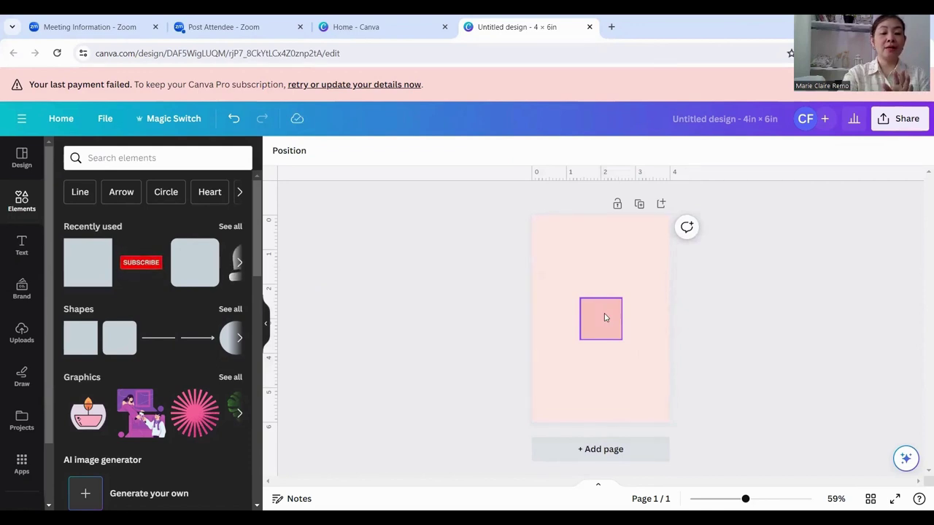
pyautogui.click(604, 318)
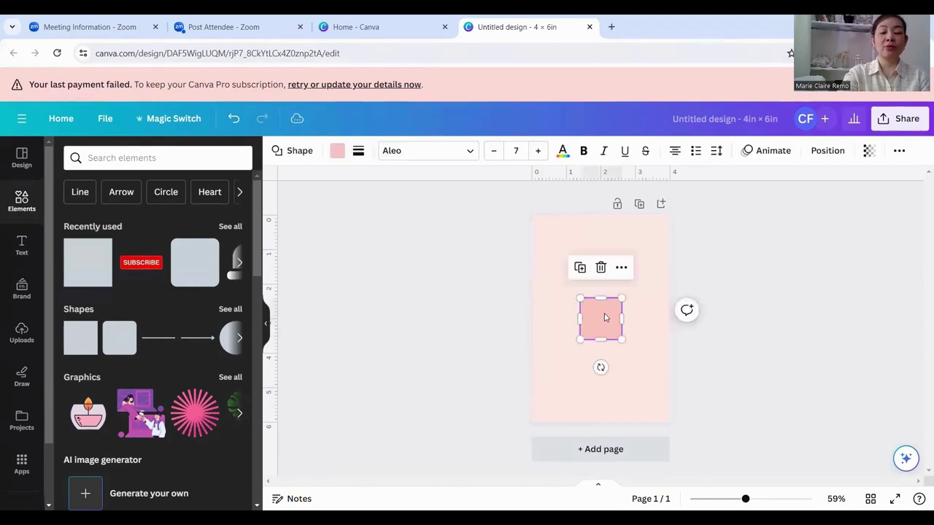
pyautogui.click(337, 152)
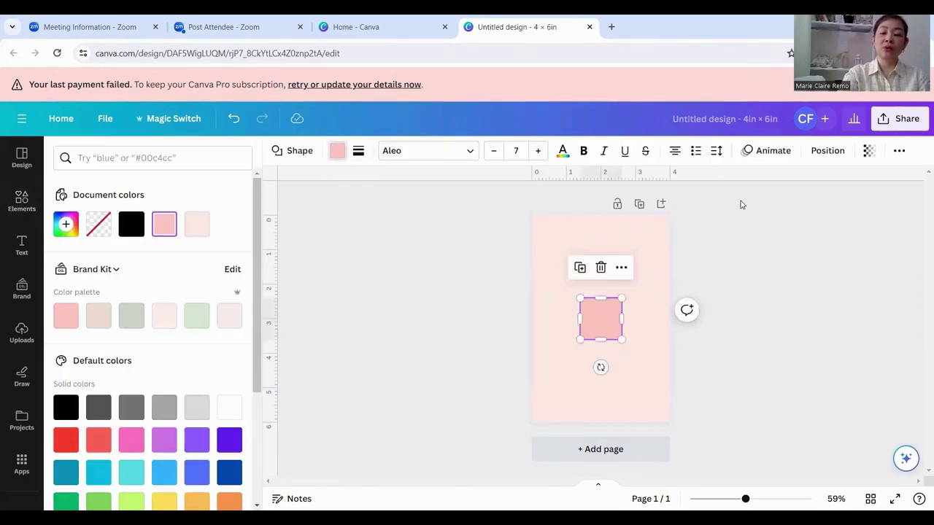
# Adjust the square's transparency and change its fill colour to white.
pyautogui.click(868, 152)
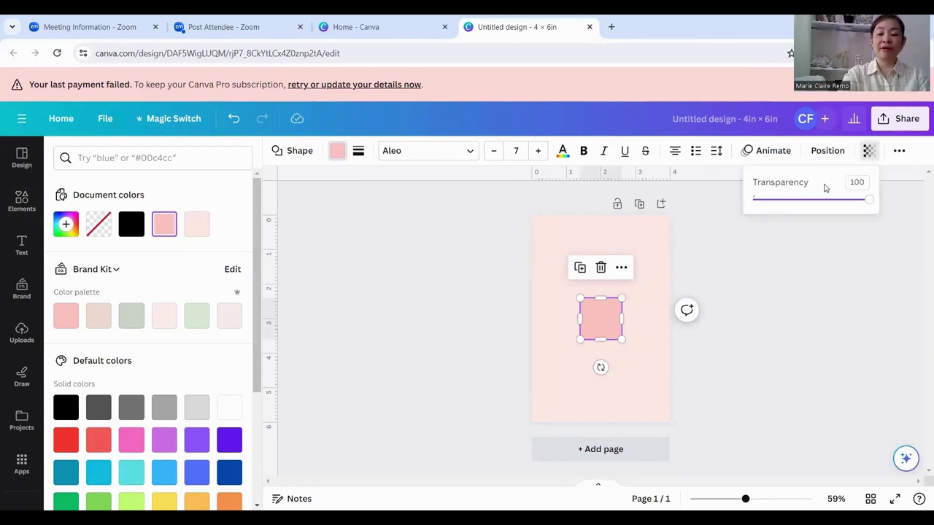
pyautogui.moveTo(809, 206); pyautogui.dragTo(796, 206)
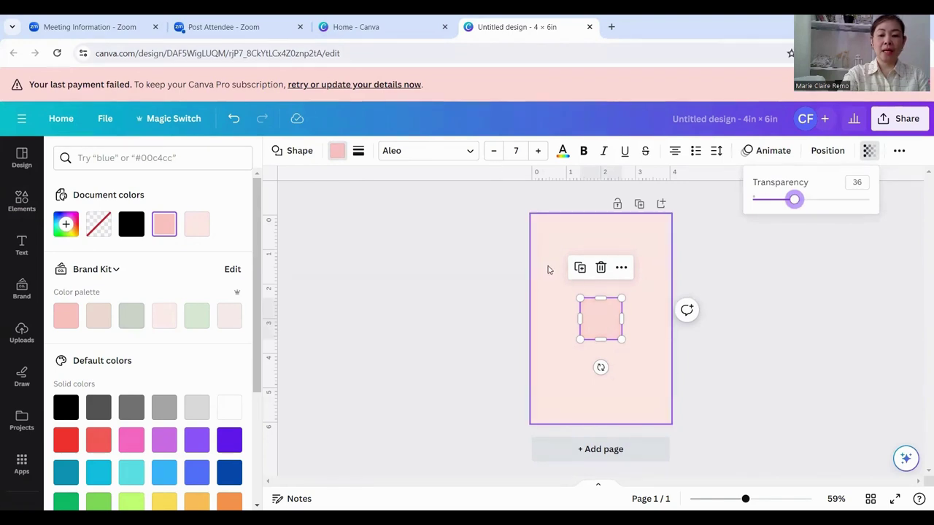
pyautogui.click(868, 150)
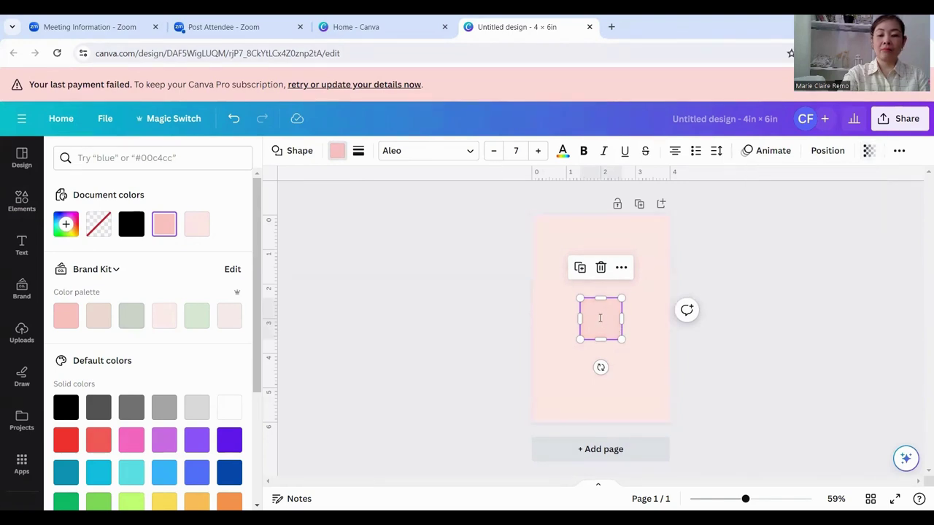
pyautogui.click(868, 150)
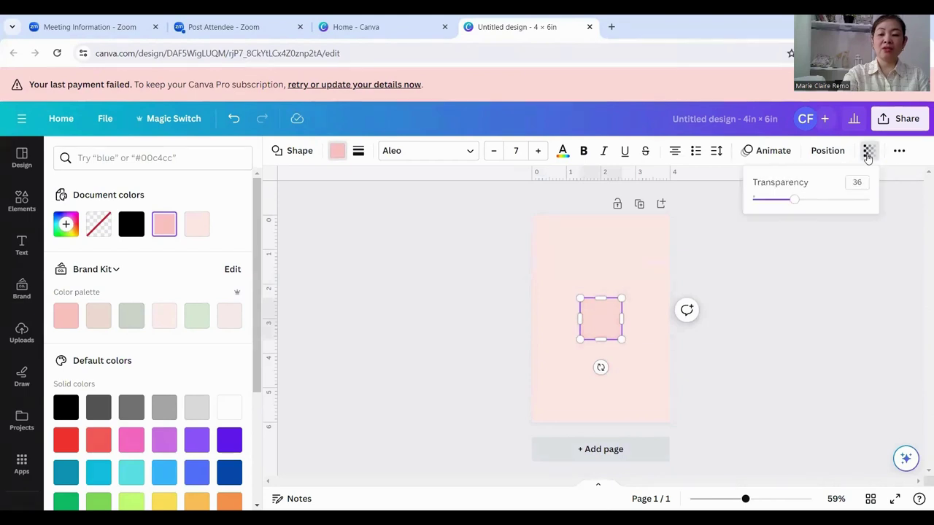
pyautogui.click(341, 155)
pyautogui.click(338, 151)
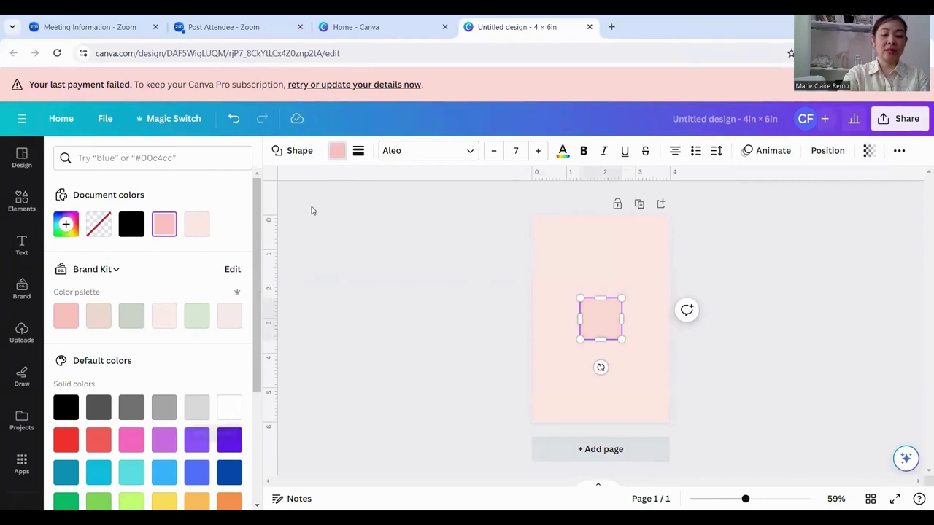
pyautogui.click(334, 151)
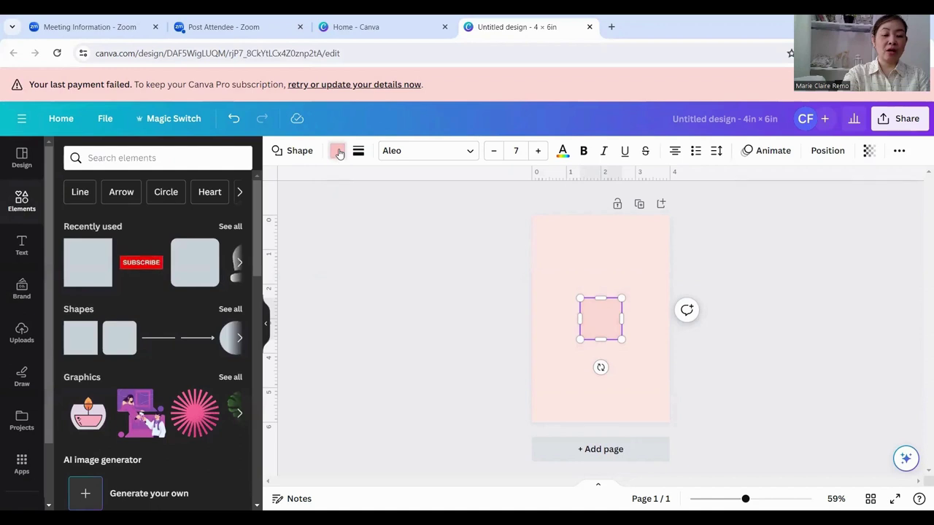
pyautogui.click(339, 153)
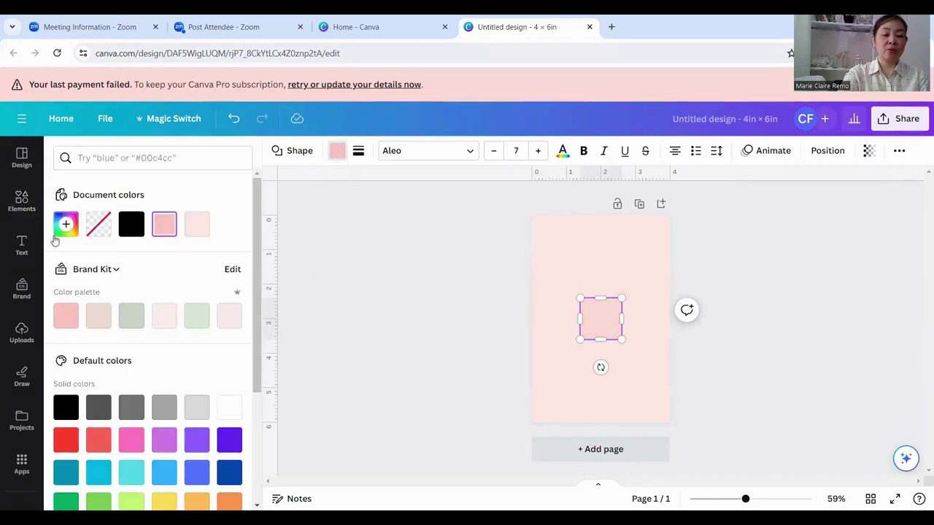
pyautogui.click(230, 413)
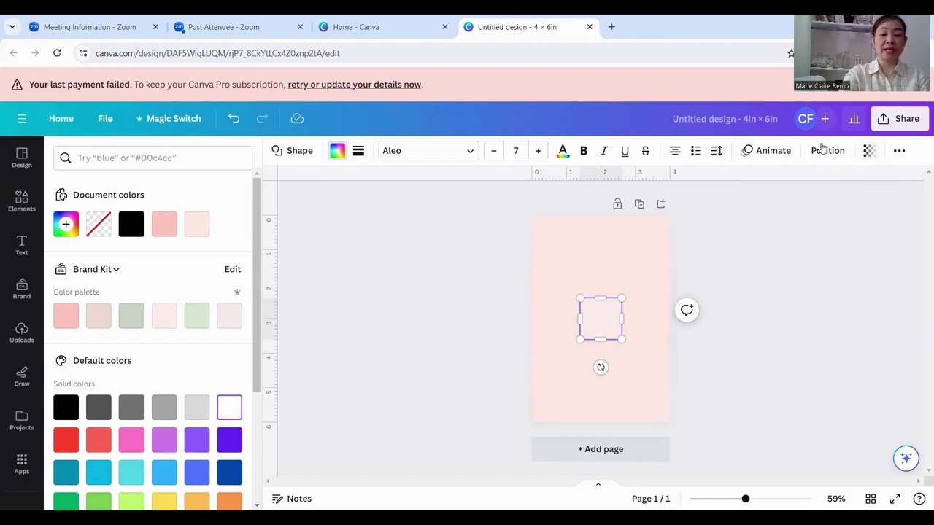
# Raise the white square's transparency to 70.
pyautogui.click(869, 152)
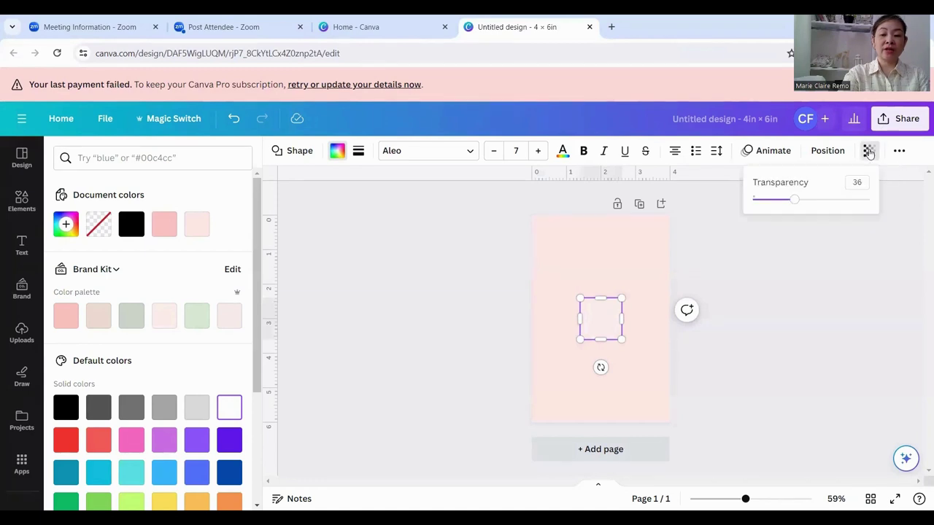
pyautogui.moveTo(795, 203); pyautogui.dragTo(835, 204)
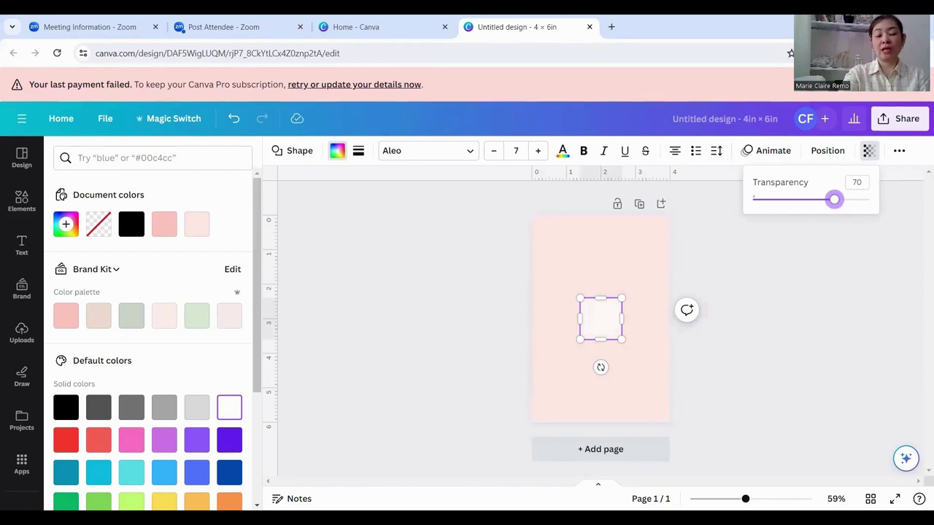
pyautogui.moveTo(745, 498); pyautogui.dragTo(760, 498)
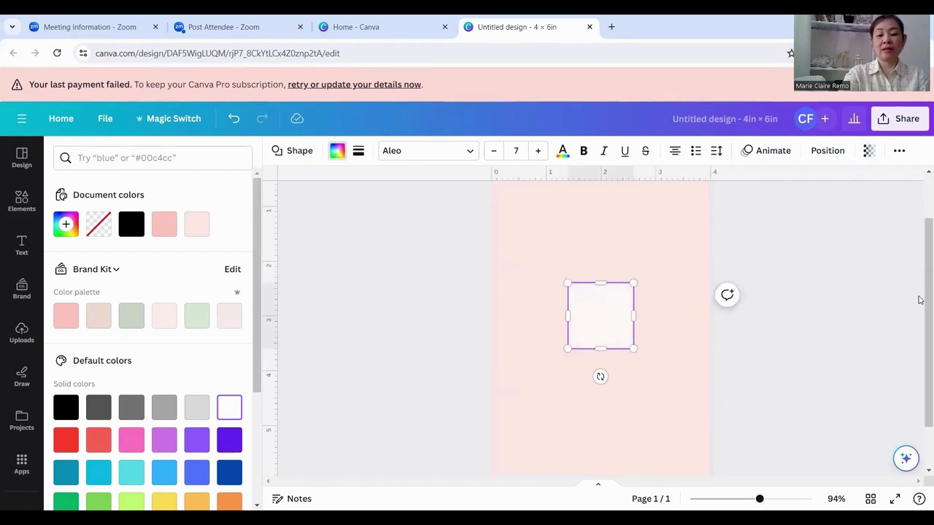
pyautogui.moveTo(920, 295); pyautogui.dragTo(921, 258)
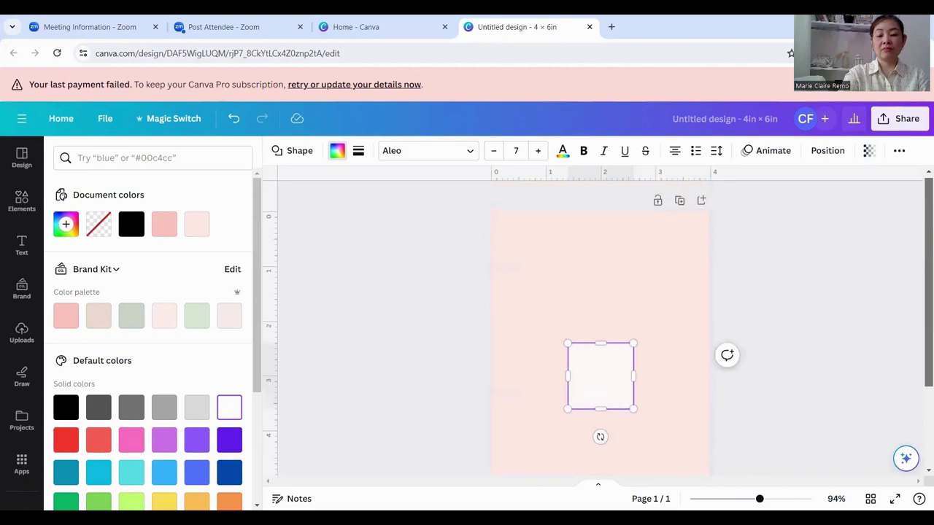
pyautogui.moveTo(759, 498); pyautogui.dragTo(748, 498)
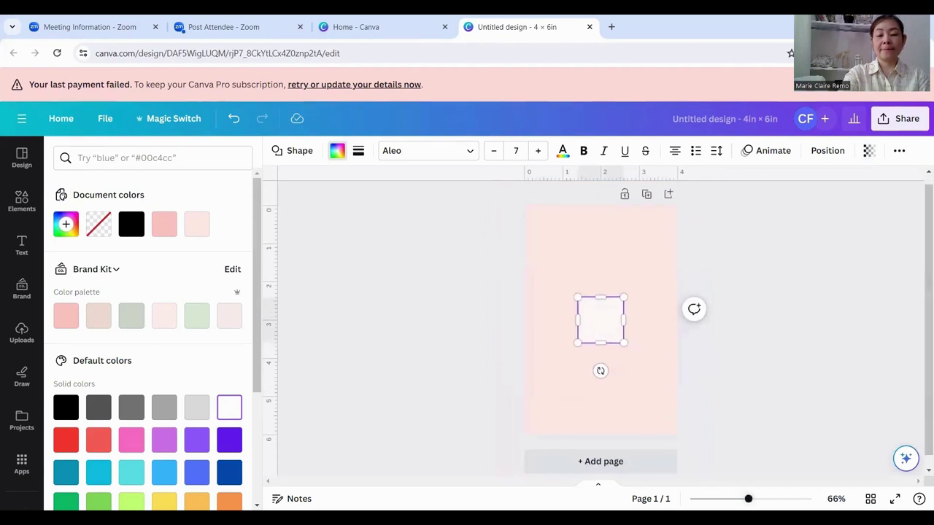
# Move the square to the top-left and stretch it into a 3.2 × 5.2 in panel.
pyautogui.press('Escape')
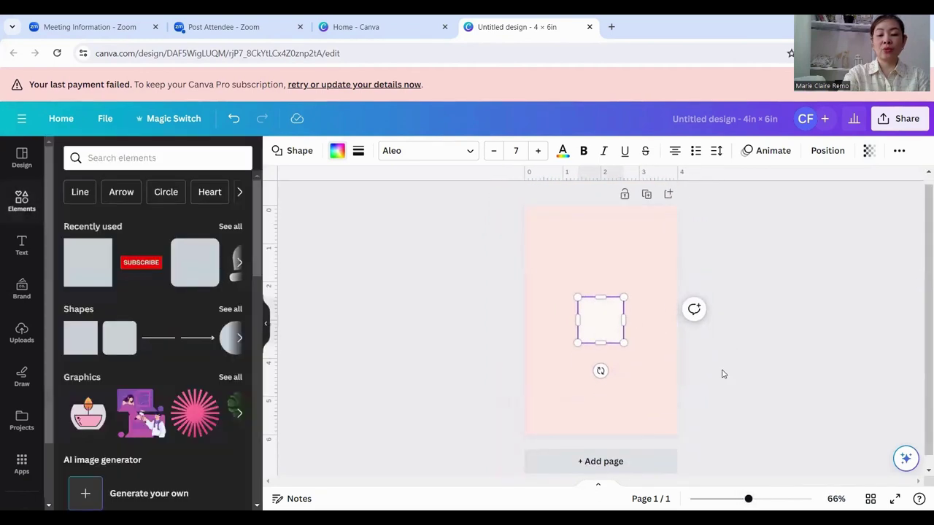
pyautogui.click(677, 373)
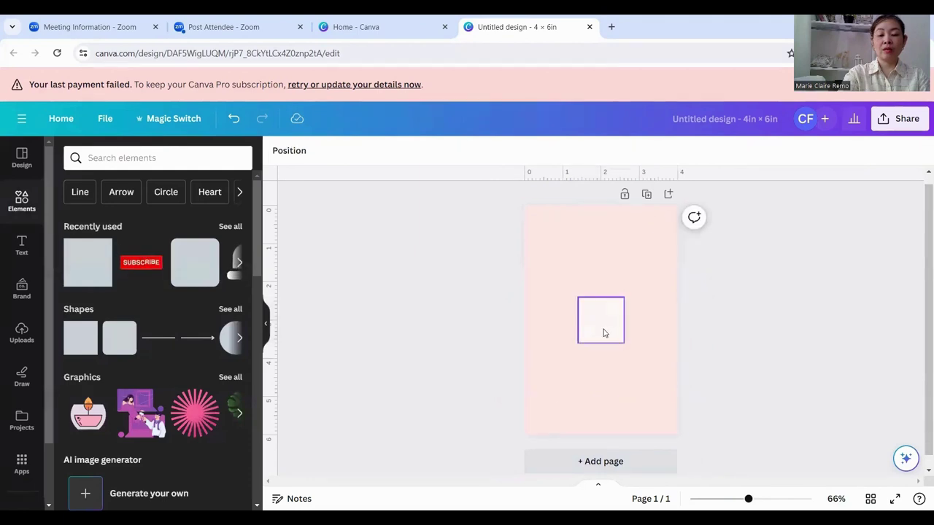
pyautogui.moveTo(603, 332); pyautogui.dragTo(662, 244)
pyautogui.moveTo(605, 277); pyautogui.dragTo(611, 419)
pyautogui.click(719, 380)
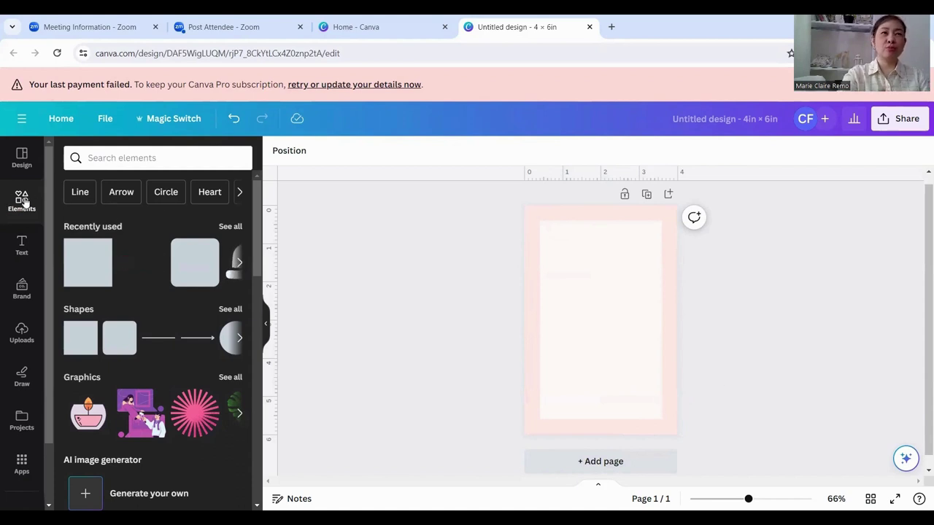
# Search 'kawaii' graphics and place the strawberry-and-flower graphic at the top of the card.
pyautogui.click(105, 164)
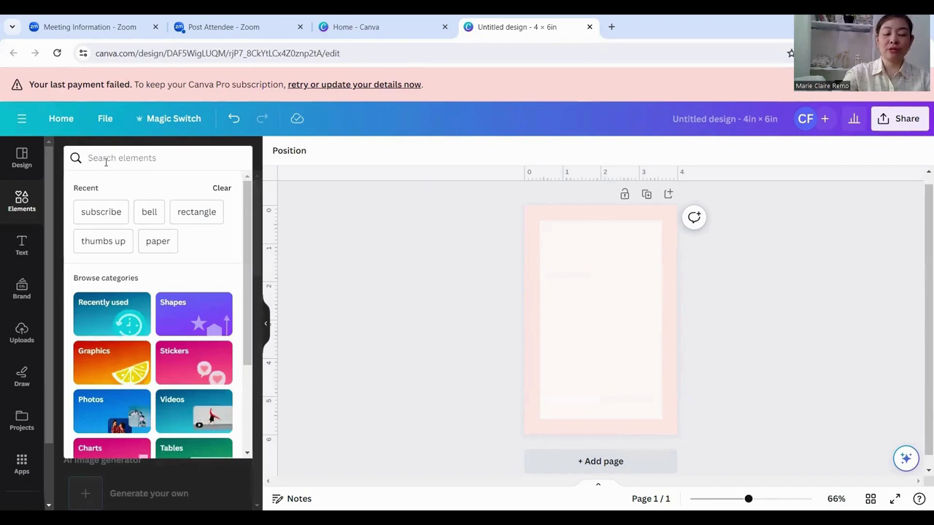
pyautogui.write('kawaii')
pyautogui.press('Return')
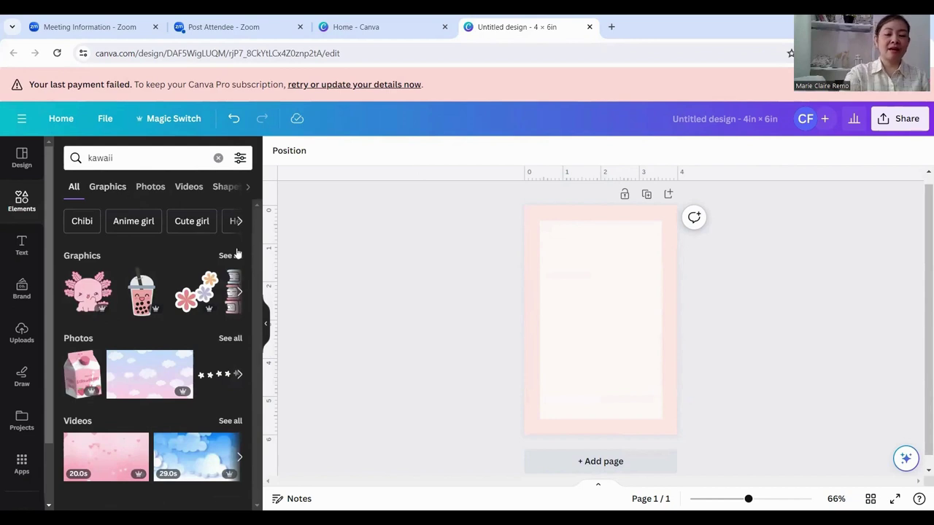
pyautogui.click(114, 194)
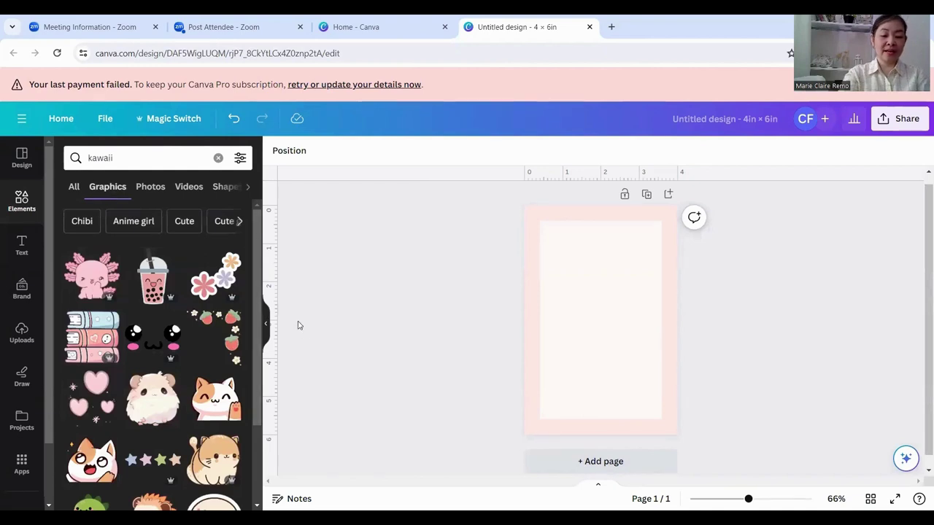
pyautogui.click(232, 337)
pyautogui.moveTo(604, 311); pyautogui.dragTo(614, 265)
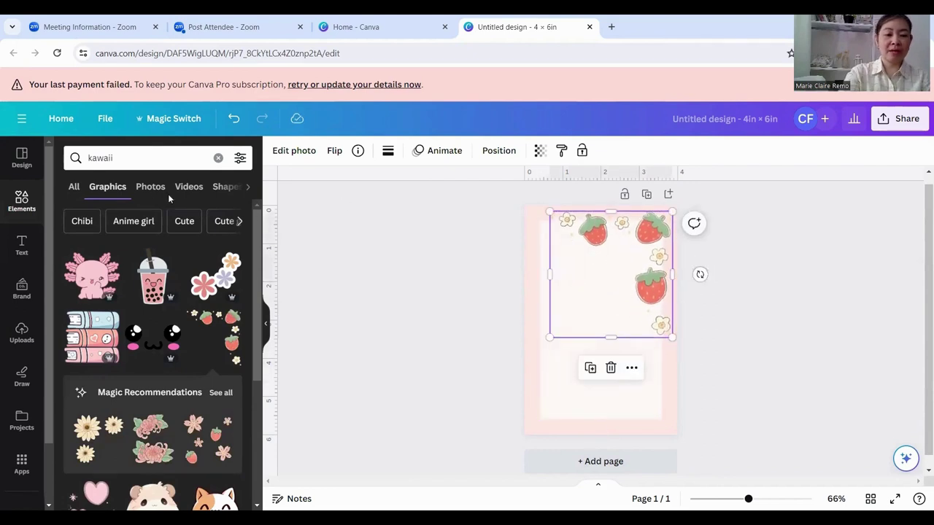
# Swap the strawberry graphic for a cherry-blossom cluster shrunk to about 0.9 in, top-right.
pyautogui.scroll(-2, 252, 245)
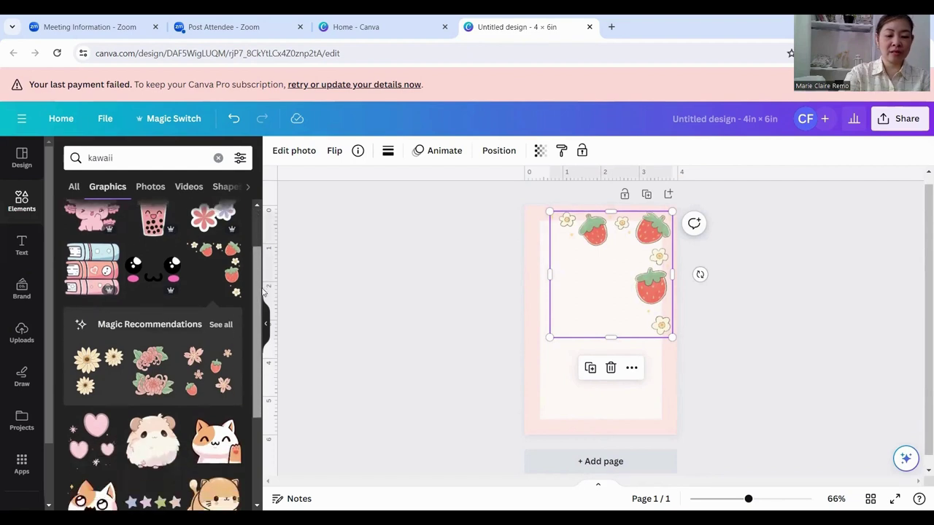
pyautogui.press('Delete')
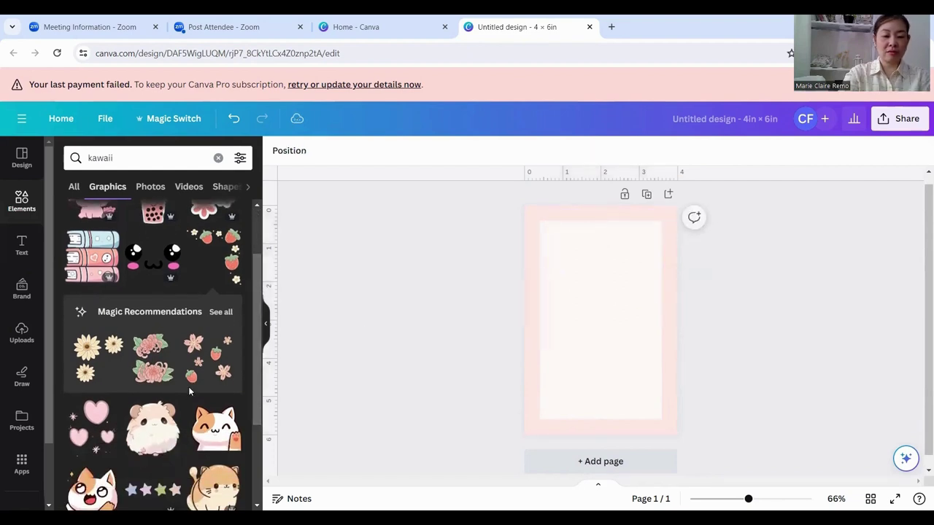
pyautogui.click(209, 360)
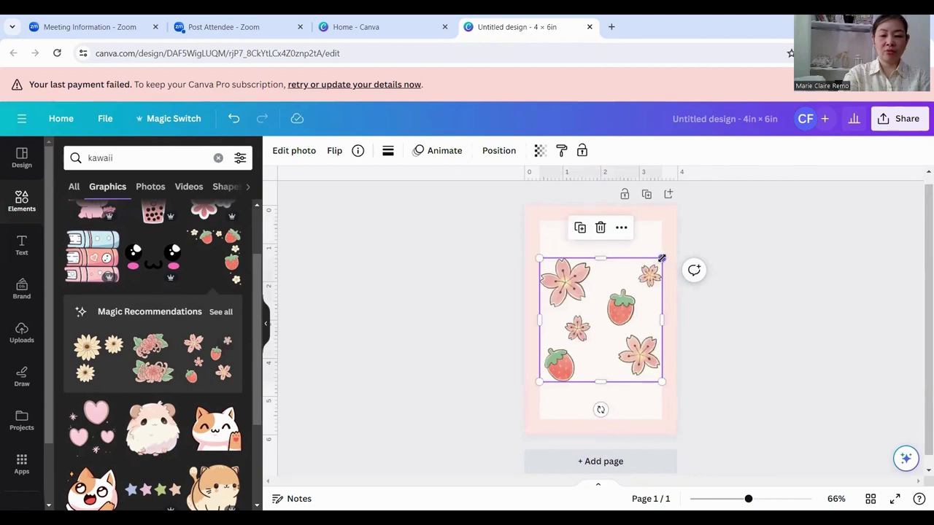
pyautogui.moveTo(661, 259); pyautogui.dragTo(678, 227)
pyautogui.click(756, 303)
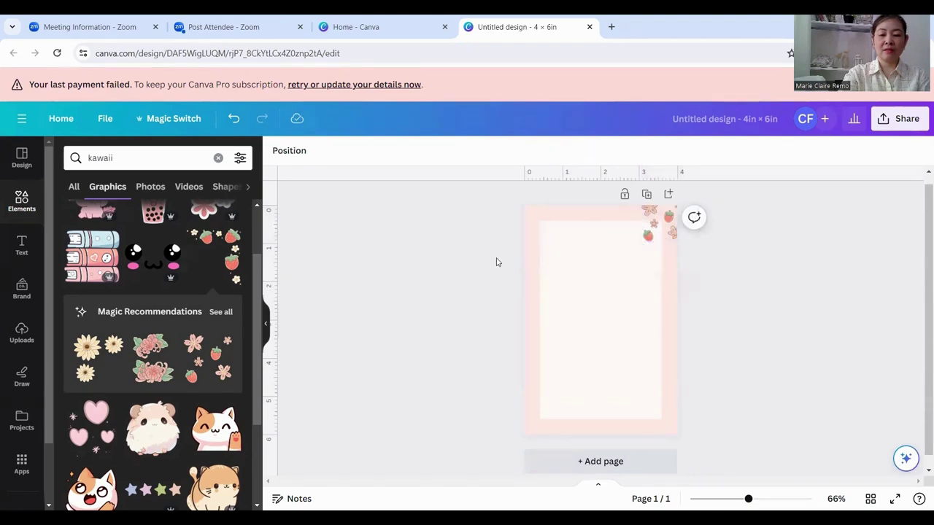
# Try a strawberry graphic at about 1.1 in, tilted -93°, then drag it off the card.
pyautogui.click(206, 241)
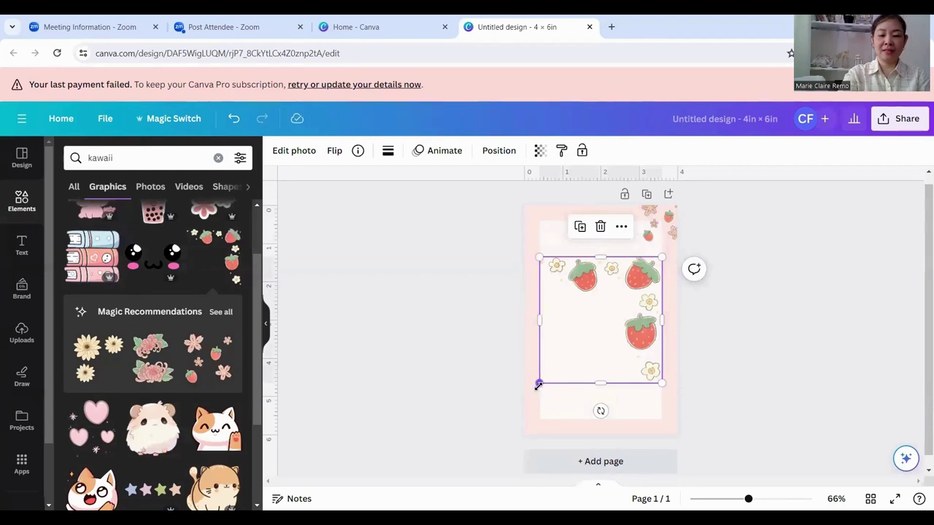
pyautogui.moveTo(553, 379); pyautogui.dragTo(631, 330)
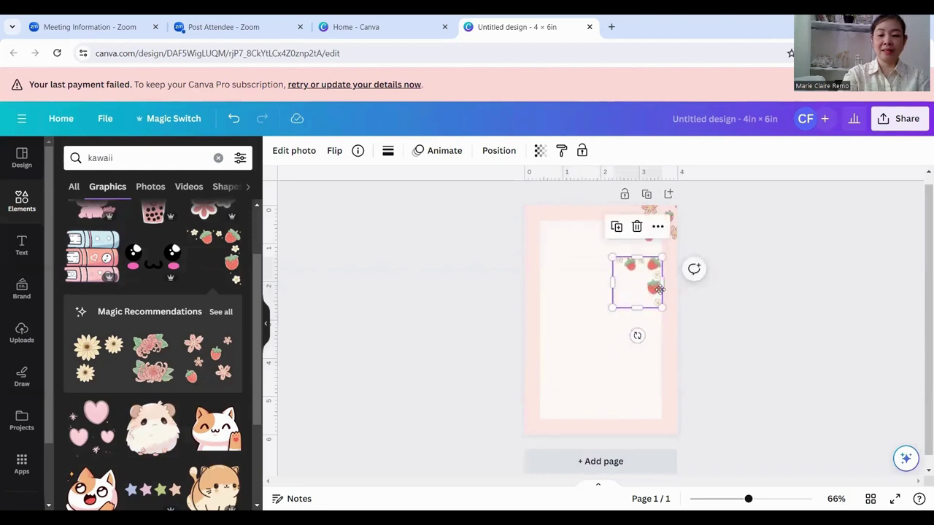
pyautogui.moveTo(659, 289); pyautogui.dragTo(562, 245)
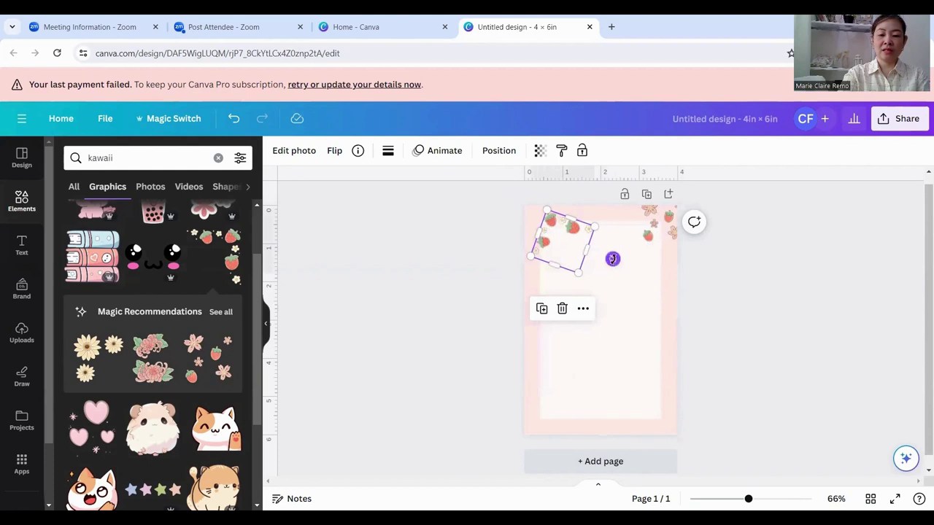
pyautogui.moveTo(613, 259); pyautogui.dragTo(557, 243)
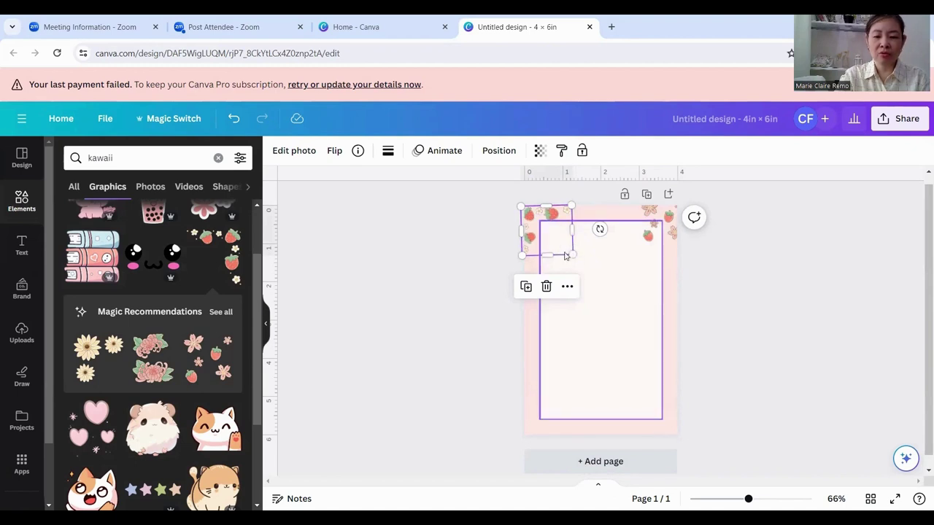
pyautogui.moveTo(553, 237); pyautogui.dragTo(325, 329)
# Add a floral strawberry graphic, then drag both floral graphics off the page.
pyautogui.click(208, 374)
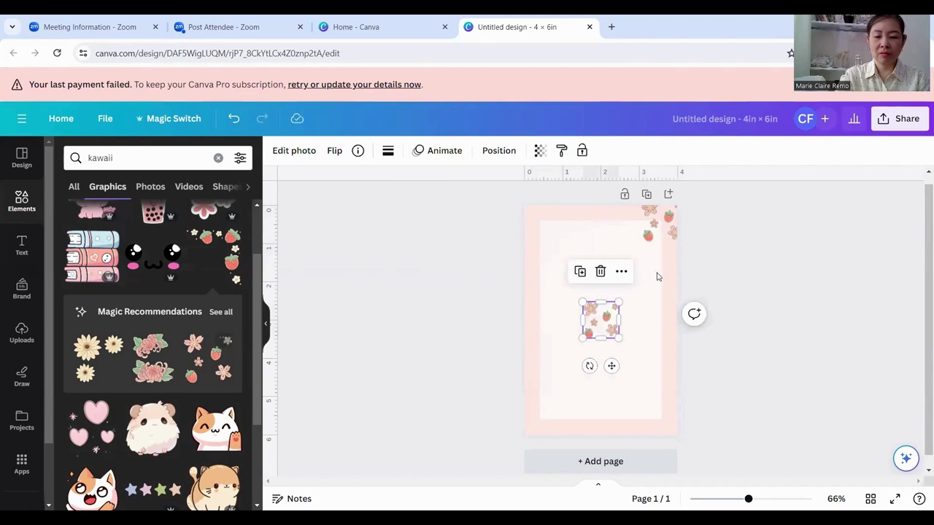
pyautogui.moveTo(610, 365); pyautogui.dragTo(548, 272)
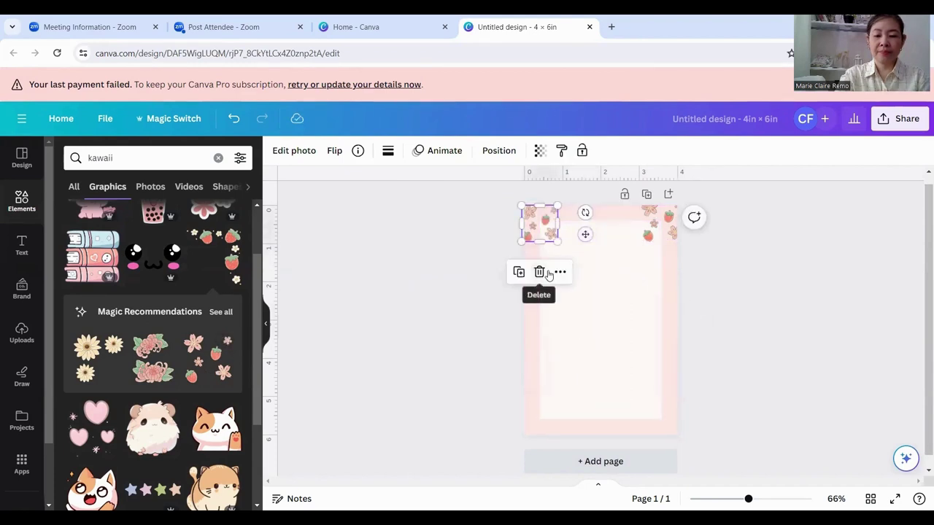
pyautogui.click(617, 315)
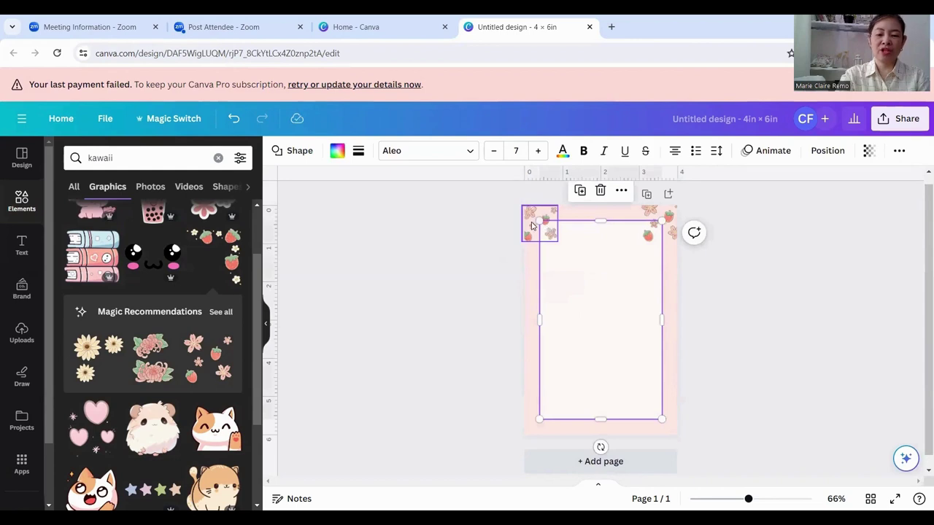
pyautogui.moveTo(540, 222); pyautogui.dragTo(284, 383)
pyautogui.click(677, 234)
pyautogui.moveTo(677, 234); pyautogui.dragTo(275, 381)
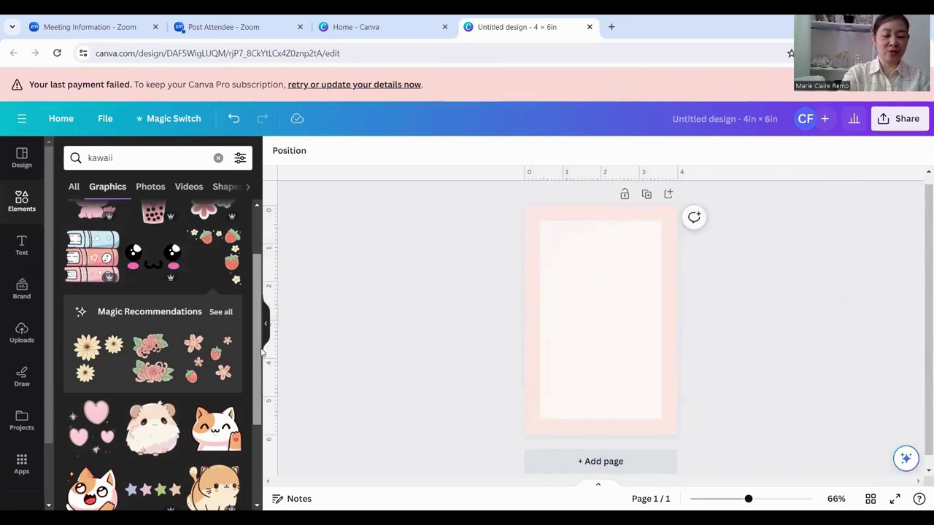
# Add the kawaii strawberry sticker, tilt it, and place it over the panel's top-left corner.
pyautogui.scroll(-3, 257, 379)
pyautogui.scroll(-5, 266, 403)
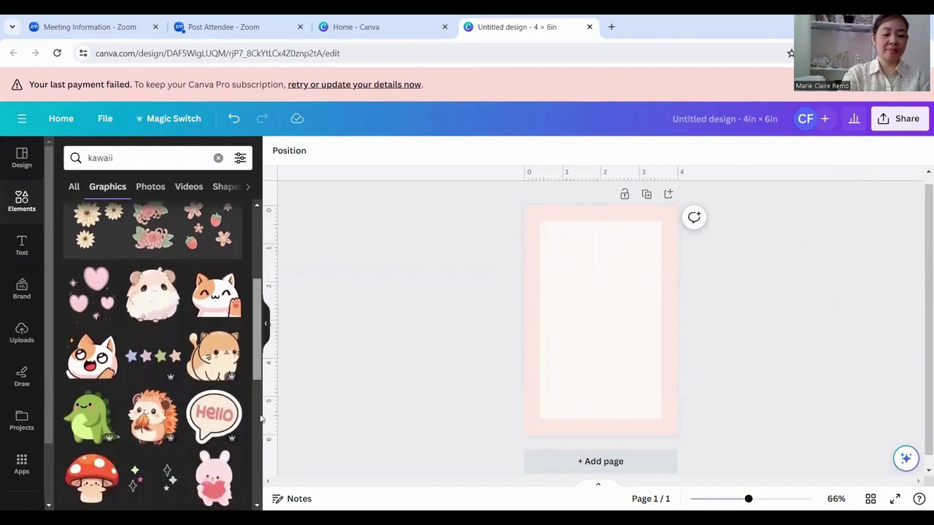
pyautogui.scroll(-3, 267, 485)
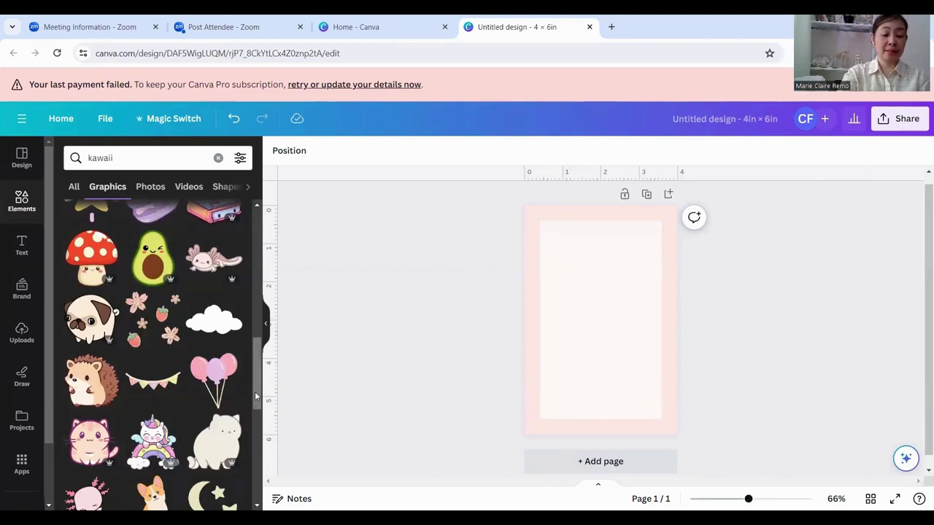
pyautogui.scroll(-2, 254, 391)
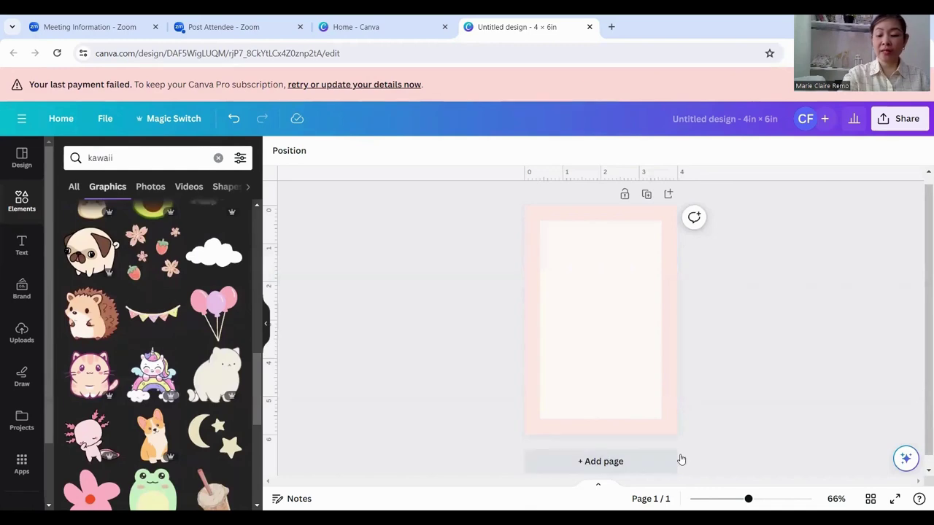
pyautogui.scroll(-5, 128, 384)
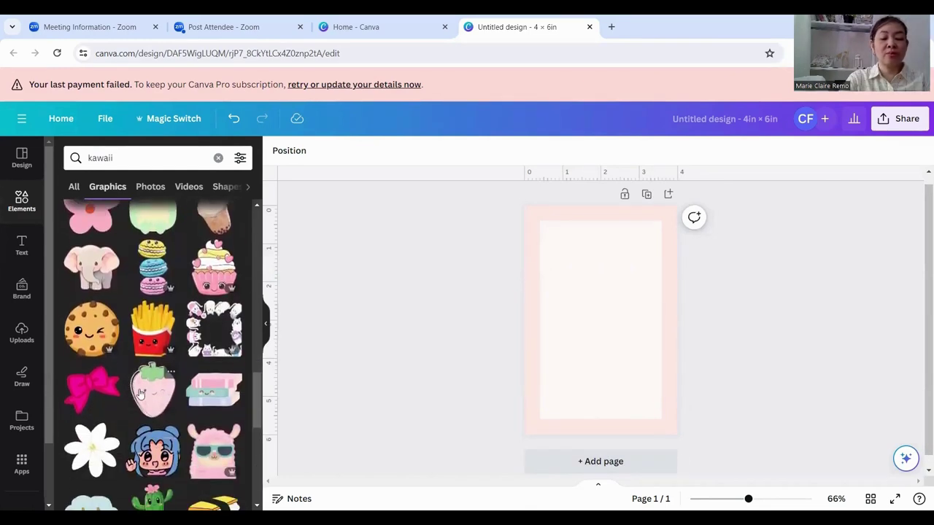
pyautogui.click(140, 394)
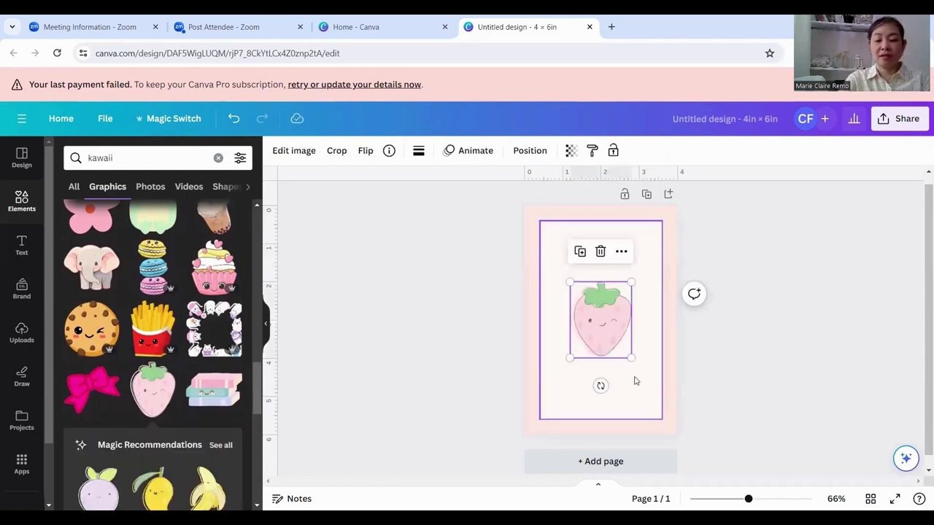
pyautogui.moveTo(600, 386); pyautogui.dragTo(617, 383)
pyautogui.moveTo(597, 316); pyautogui.dragTo(603, 274)
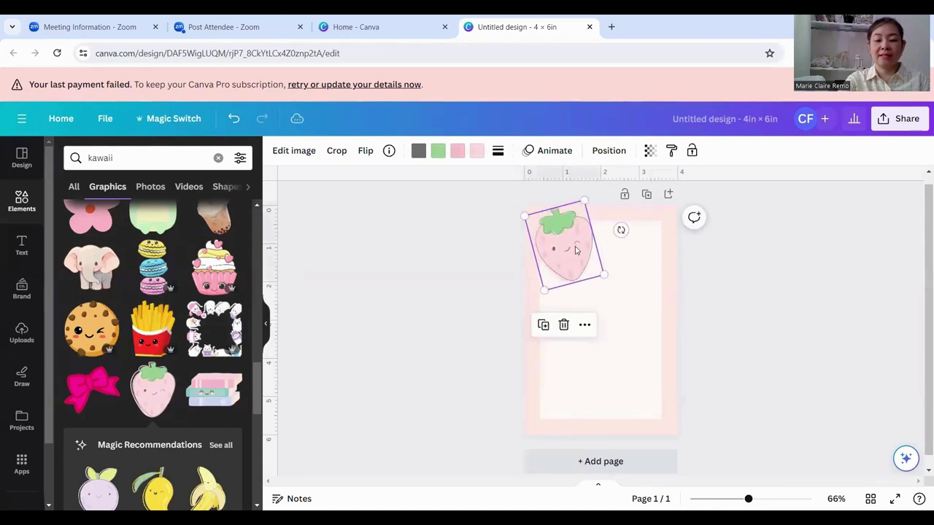
pyautogui.click(767, 300)
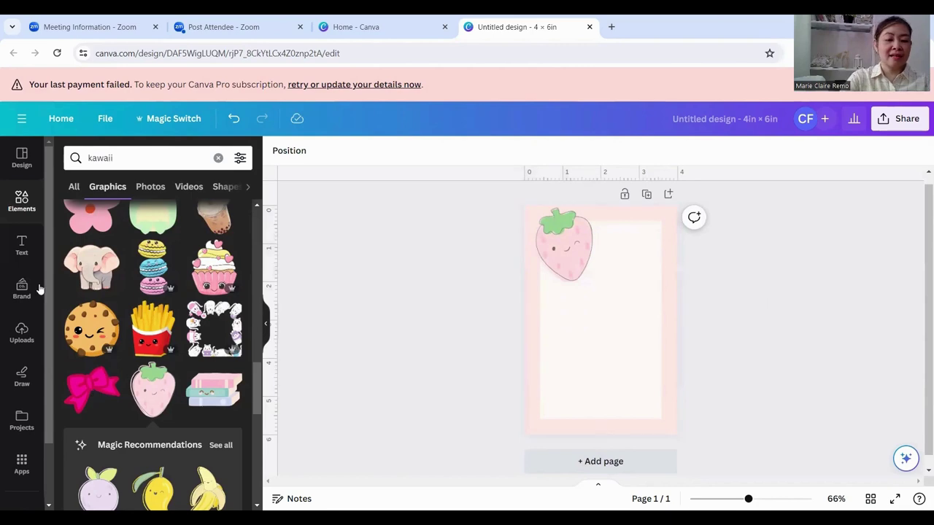
# Add a trial text box, move it off the card, and nudge the strawberry slightly.
pyautogui.click(21, 245)
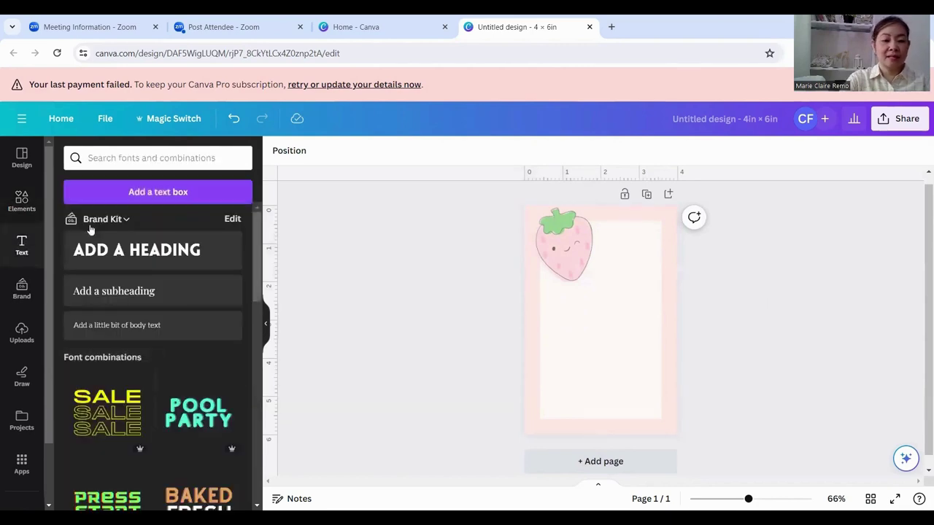
pyautogui.click(125, 196)
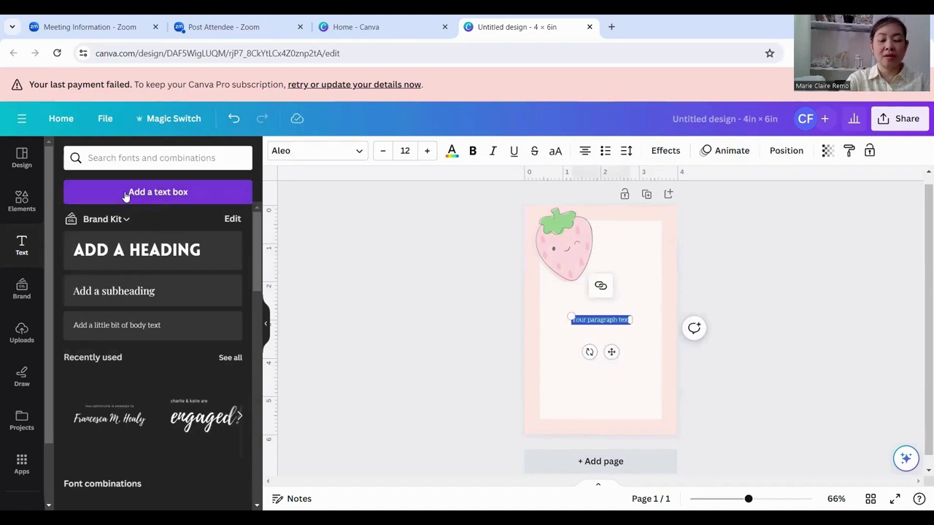
pyautogui.moveTo(611, 352); pyautogui.dragTo(323, 367)
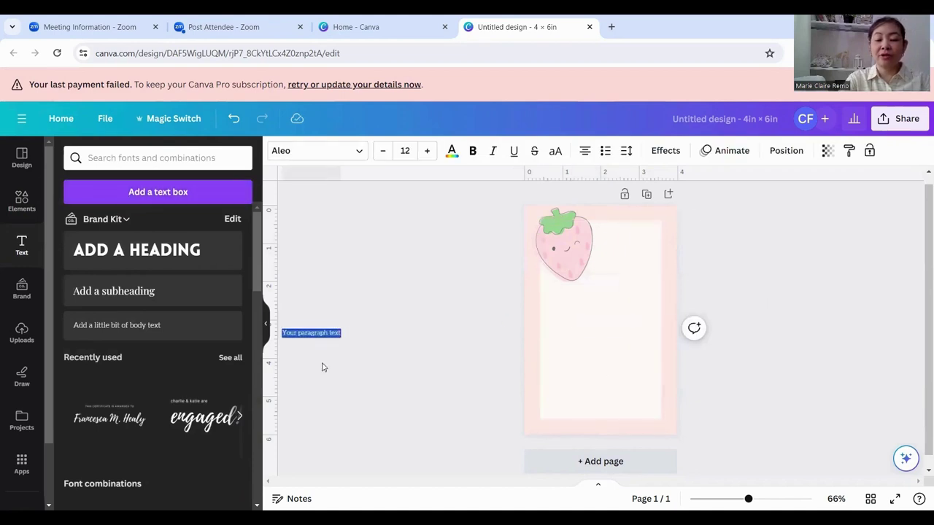
pyautogui.click(615, 235)
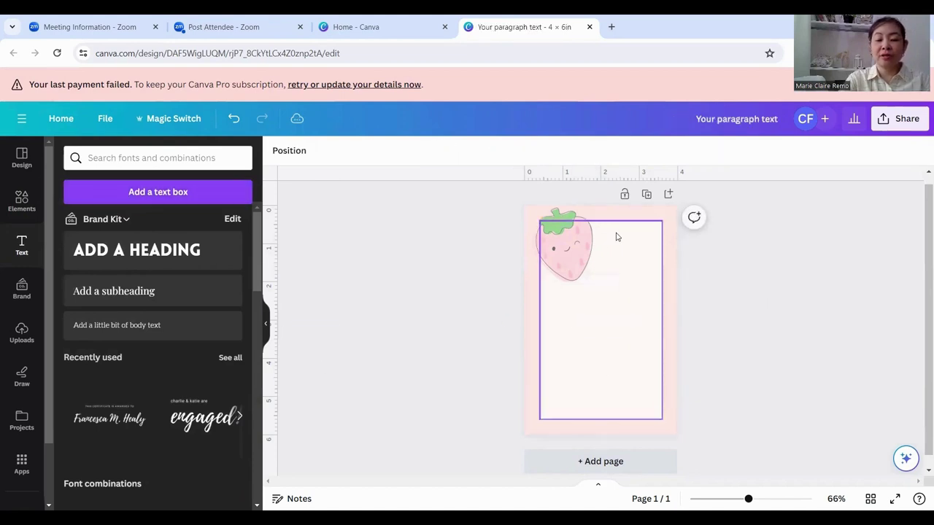
pyautogui.click(561, 248)
pyautogui.moveTo(558, 248); pyautogui.dragTo(556, 250)
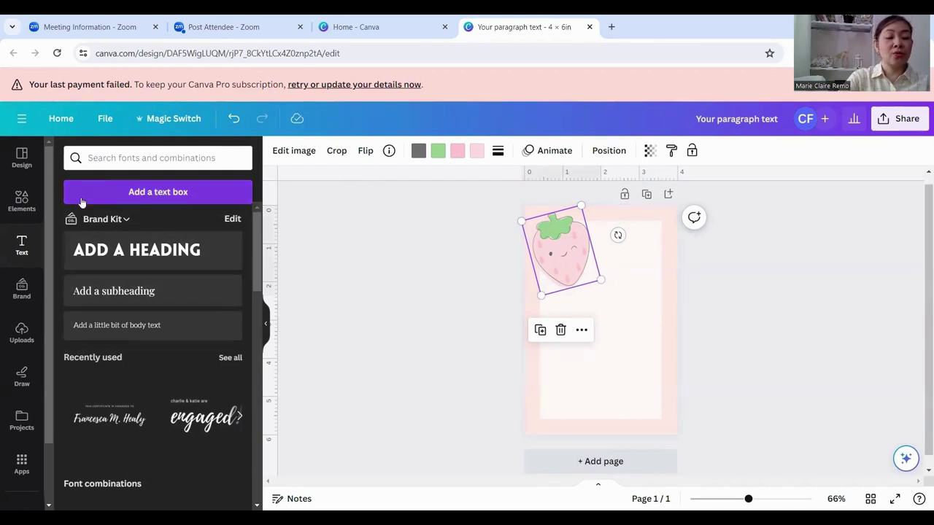
# Add a paragraph text box enlarged to size 25.8, centred below the strawberry.
pyautogui.click(156, 193)
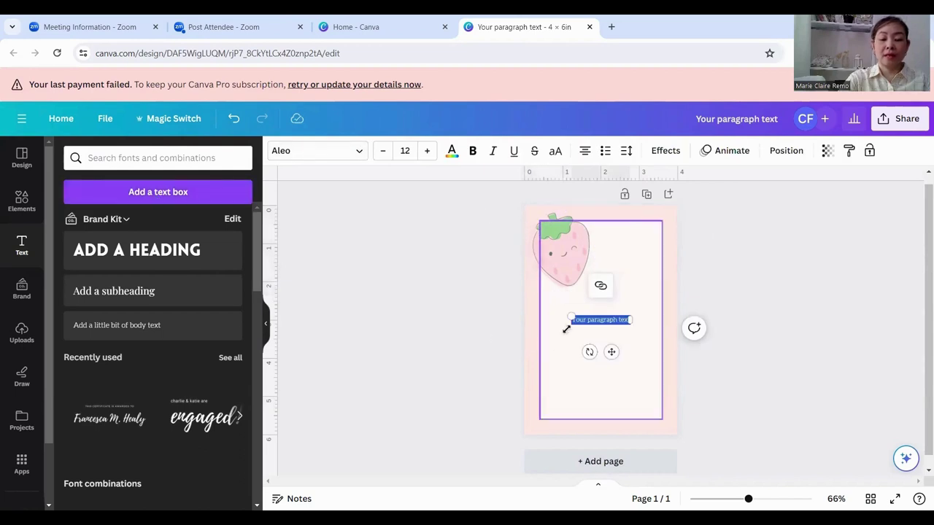
pyautogui.moveTo(572, 317); pyautogui.dragTo(509, 281)
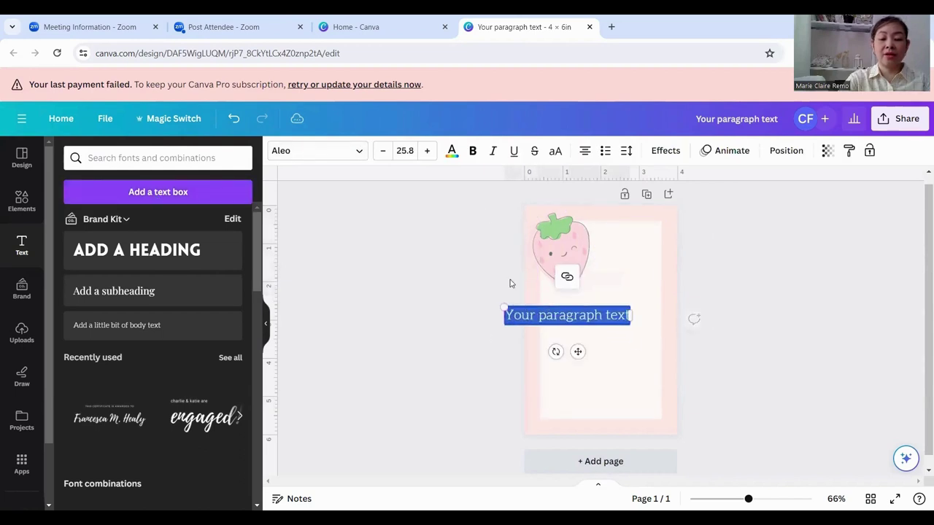
pyautogui.moveTo(577, 352); pyautogui.dragTo(613, 364)
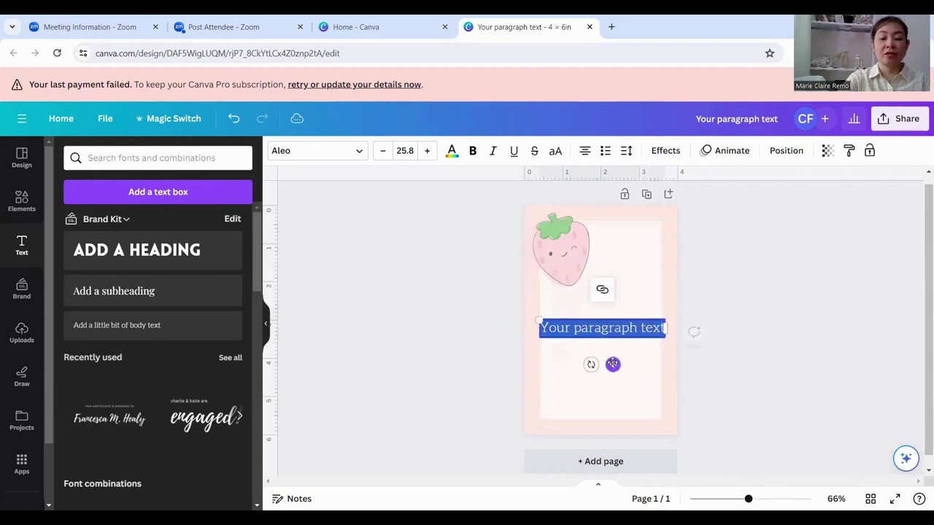
pyautogui.click(359, 157)
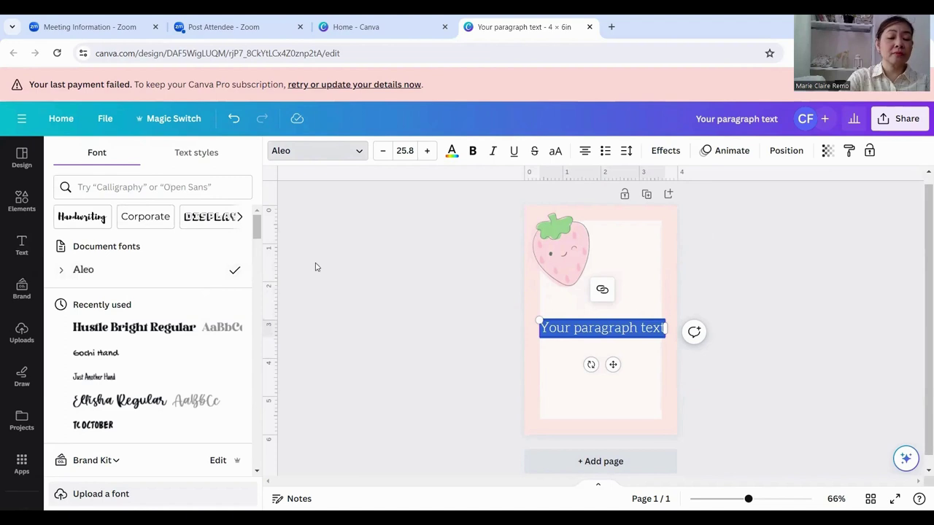
# Apply the Strawberry Chocolate Regular font to the selected text box, found by searching 'str'.
pyautogui.click(211, 186)
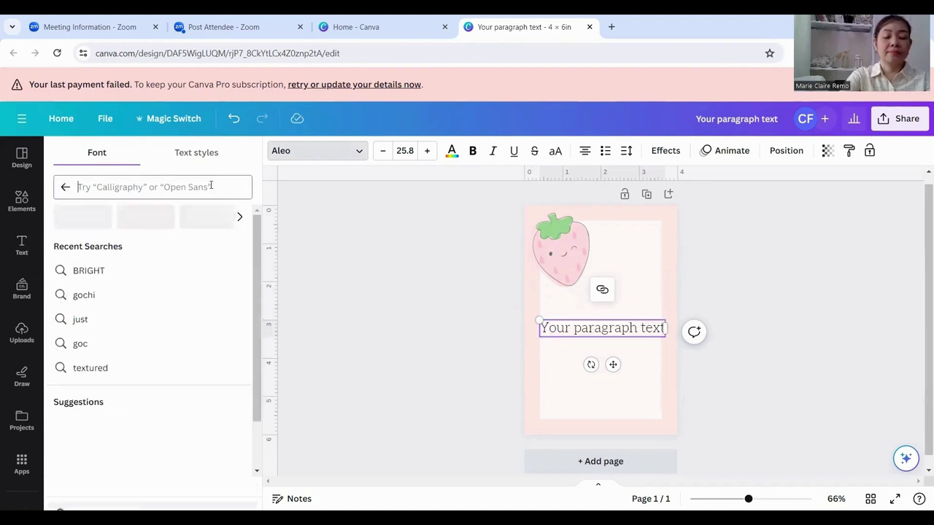
pyautogui.write('stra')
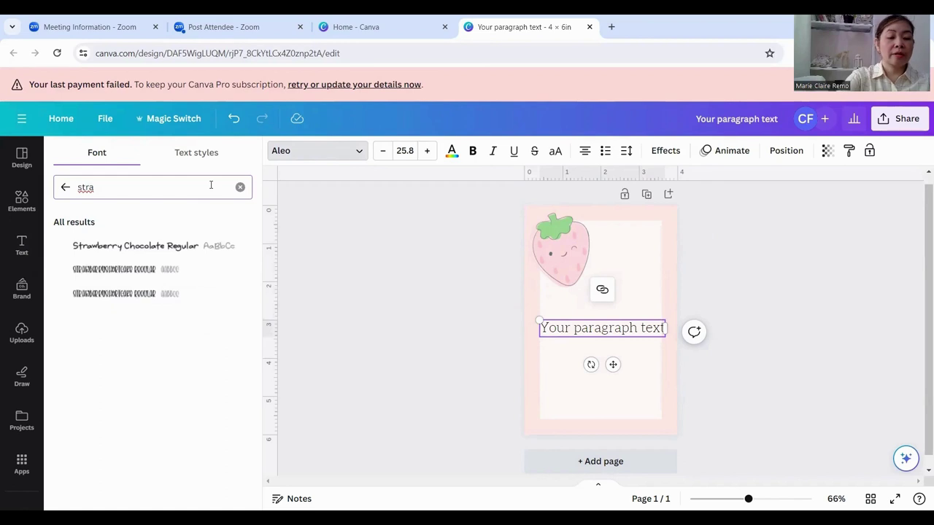
pyautogui.click(174, 248)
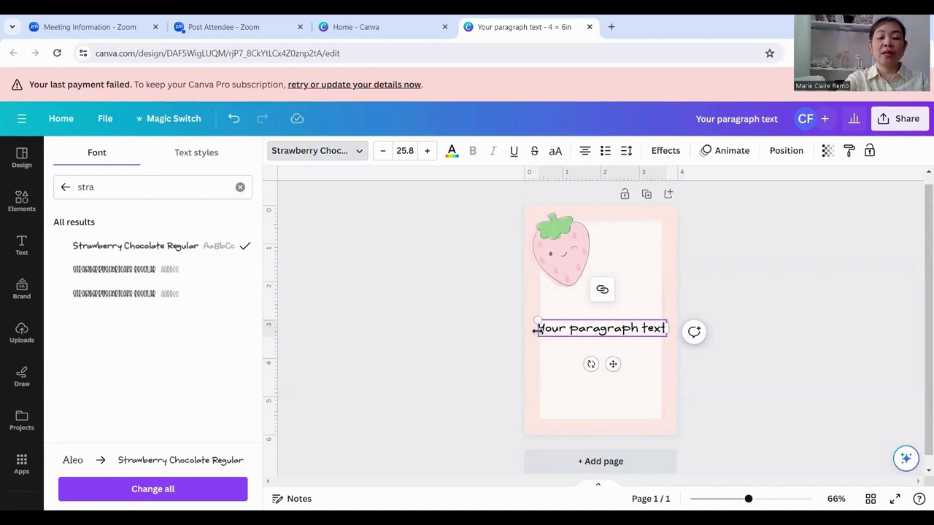
# Replace the placeholder wording with the greeting 'Have a berry good day'.
pyautogui.moveTo(539, 329); pyautogui.dragTo(667, 328)
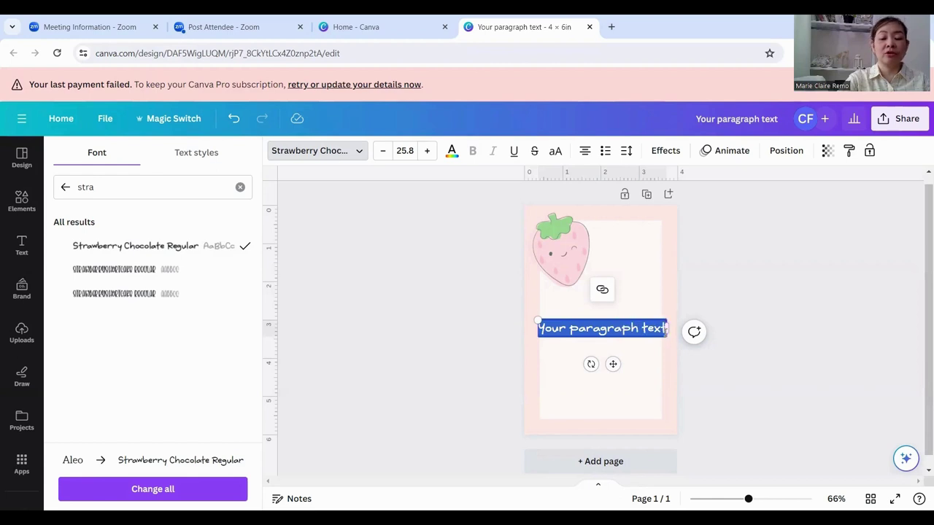
pyautogui.write('Have a')
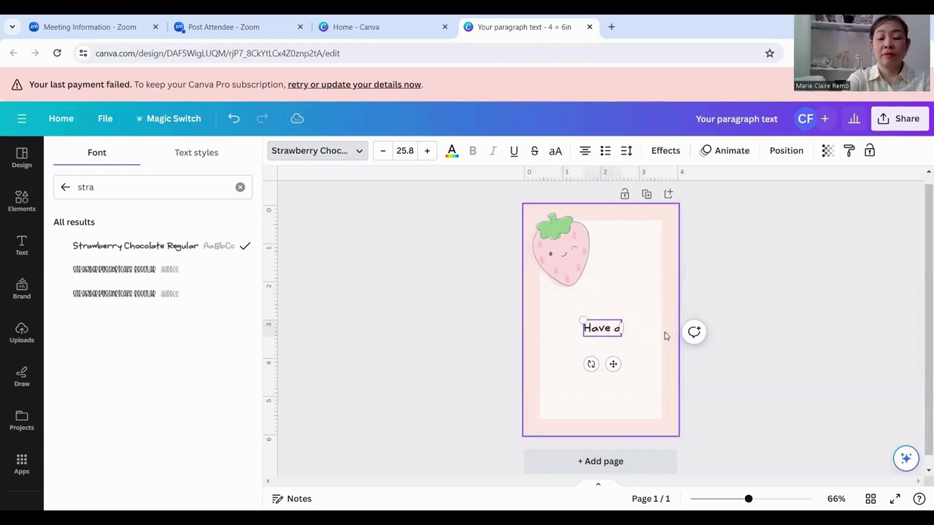
pyautogui.write(' dreat')
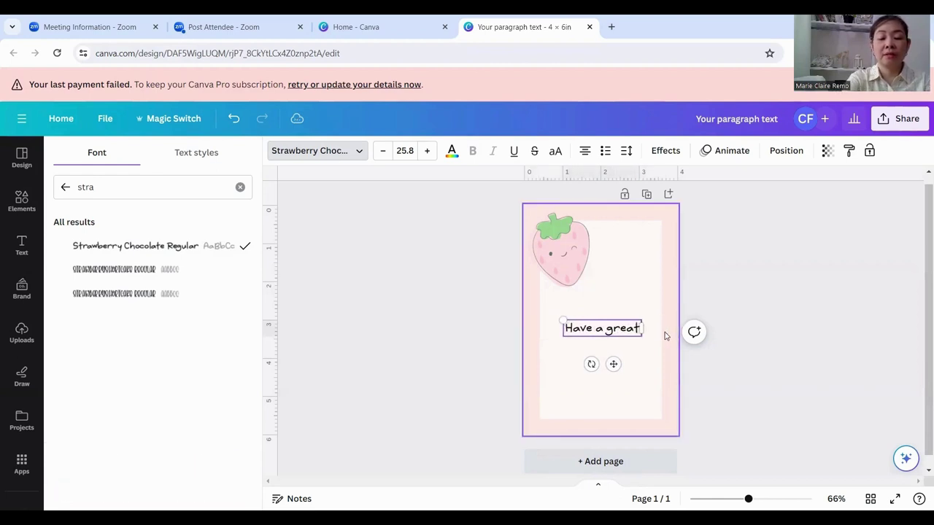
pyautogui.write(' day')
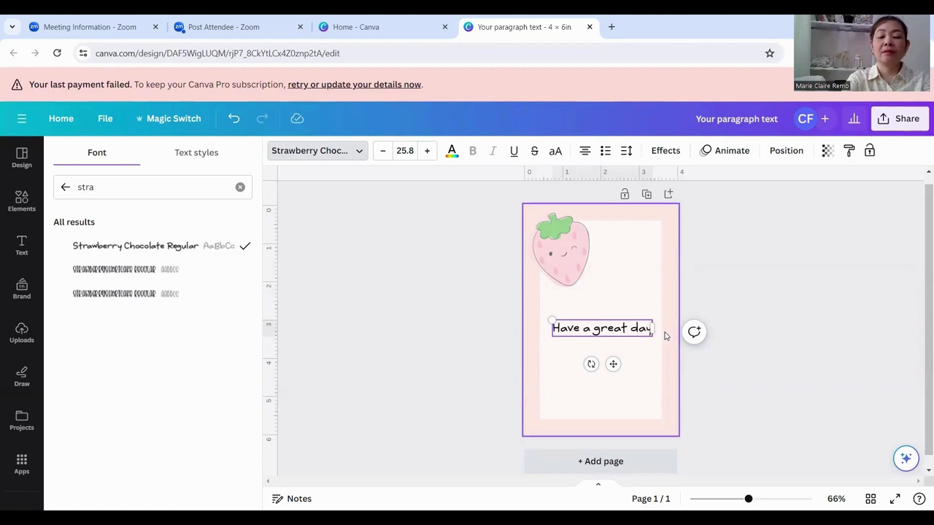
pyautogui.press('BackSpace')
pyautogui.press('BackSpace')
pyautogui.press('BackSpace')
pyautogui.press('BackSpace')
pyautogui.press('BackSpace')
pyautogui.press('BackSpace')
pyautogui.press('BackSpace')
pyautogui.press('BackSpace')
pyautogui.press('BackSpace')
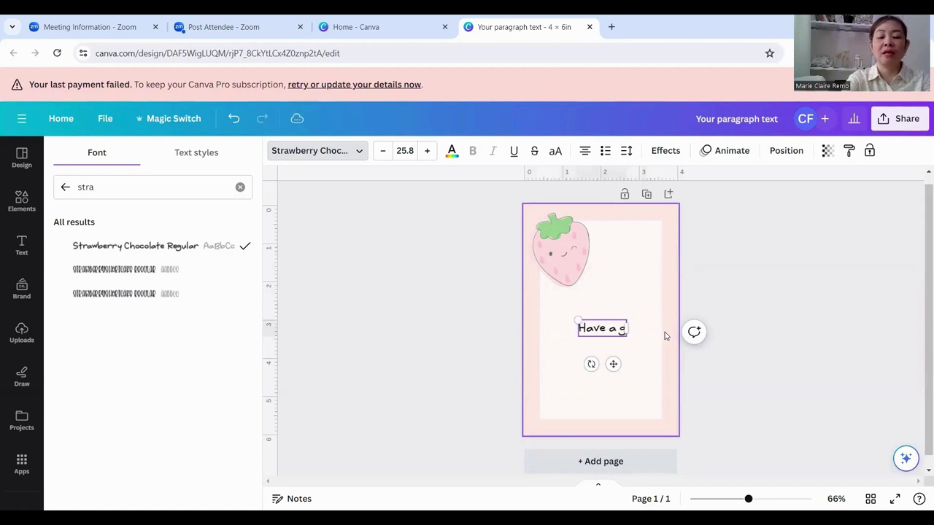
pyautogui.write('berry good')
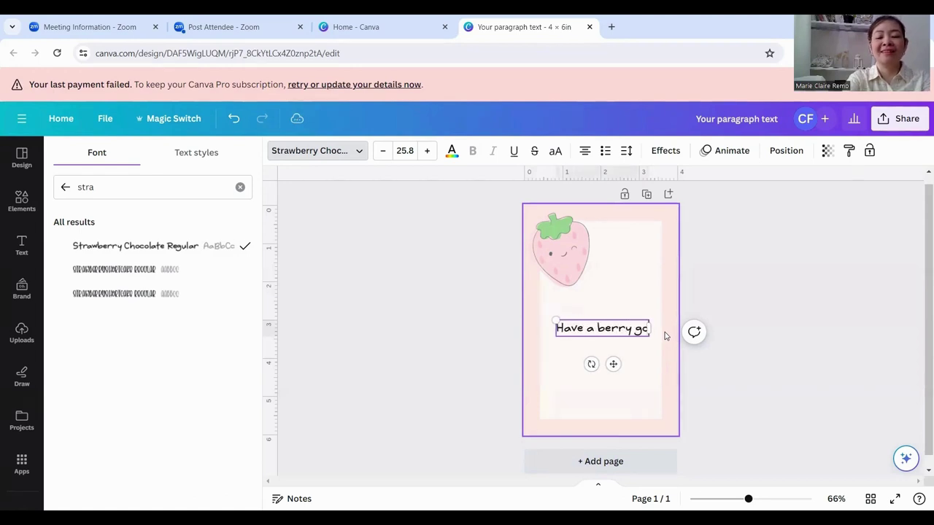
pyautogui.write(' day')
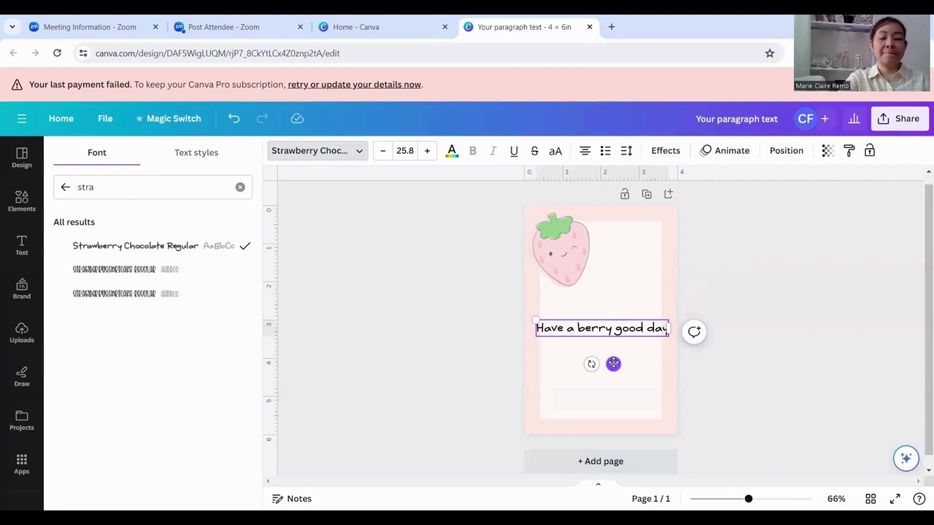
# Try the narrower strawberry font with a larger, moved greeting, then undo the resize and move.
pyautogui.click(157, 281)
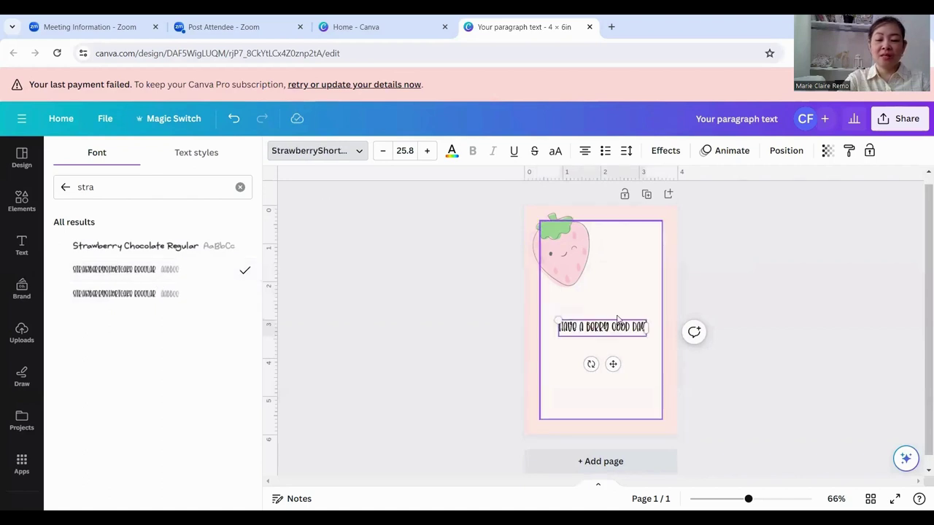
pyautogui.moveTo(646, 322)
pyautogui.mouseDown()
pyautogui.moveTo(669, 270)
pyautogui.moveTo(640, 302)
pyautogui.moveTo(640, 321)
pyautogui.mouseUp()
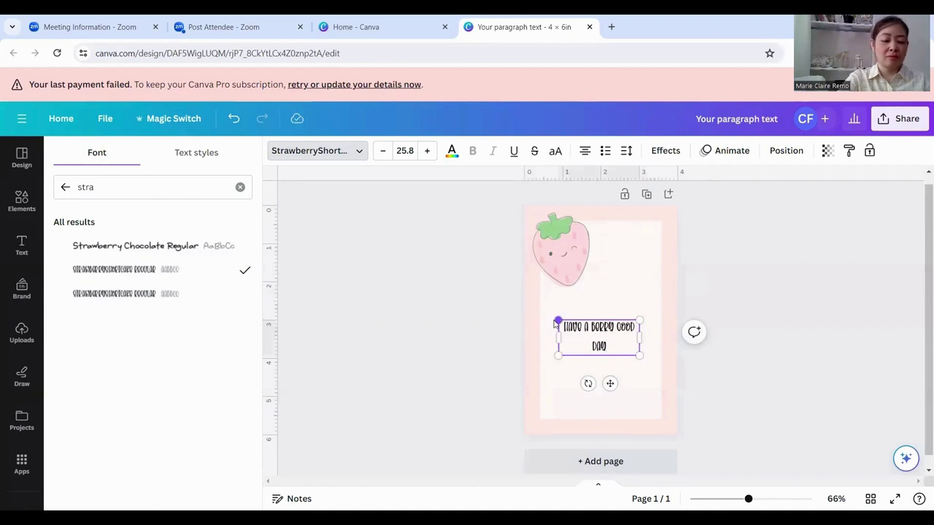
pyautogui.moveTo(557, 322); pyautogui.dragTo(513, 300)
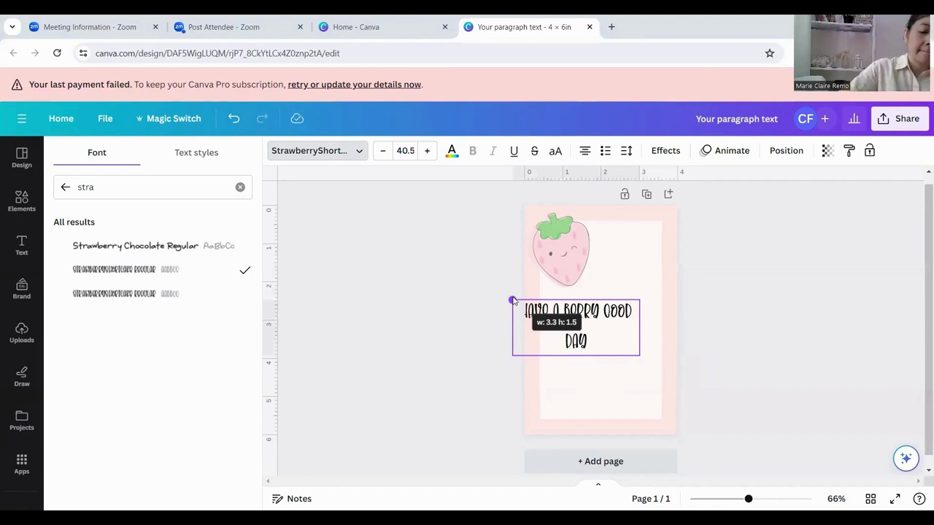
pyautogui.moveTo(513, 299); pyautogui.dragTo(491, 291)
pyautogui.moveTo(567, 232); pyautogui.dragTo(521, 280)
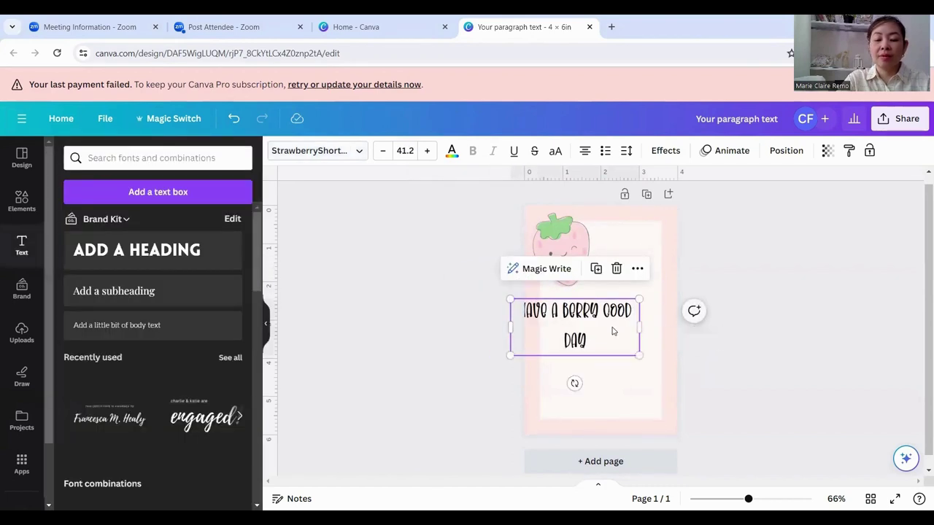
pyautogui.moveTo(613, 330); pyautogui.dragTo(448, 289)
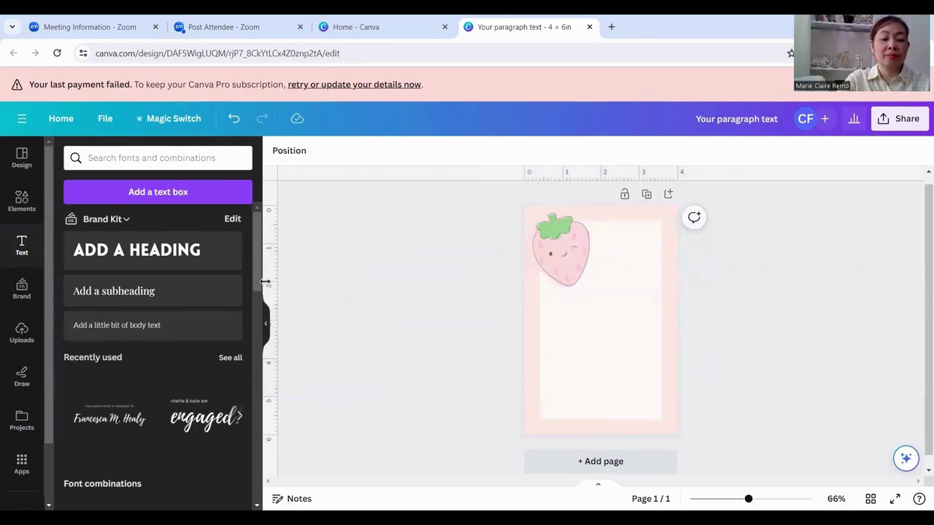
pyautogui.click(234, 123)
pyautogui.click(235, 127)
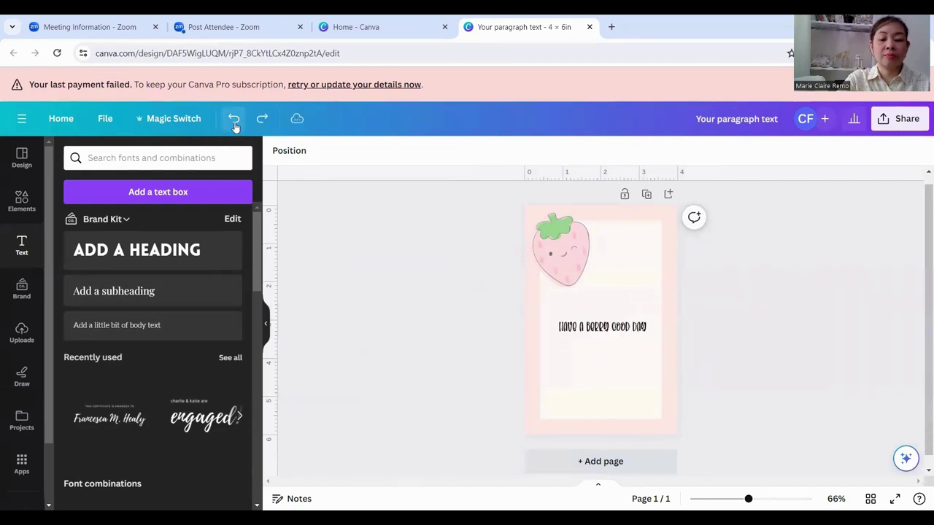
# Restore the rounded font, wrap the greeting onto two lines, and add '!' to it.
pyautogui.click(235, 127)
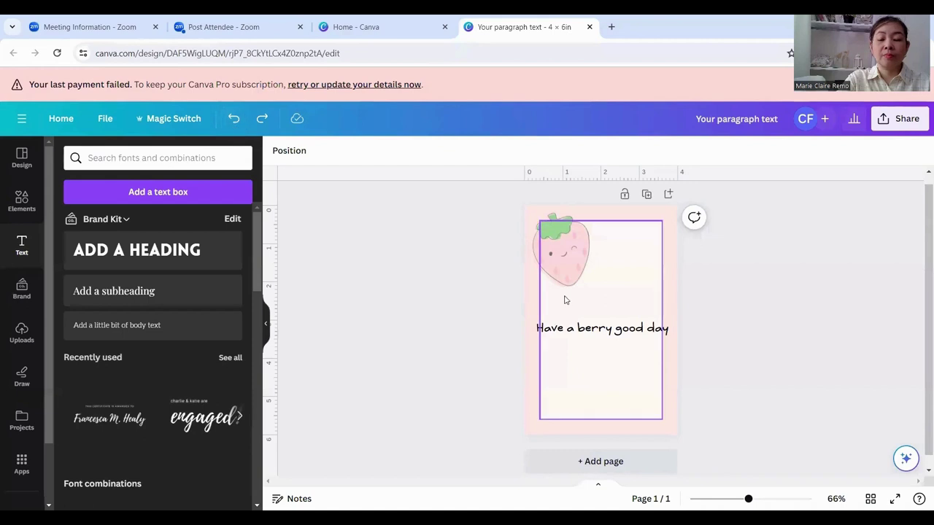
pyautogui.click(643, 335)
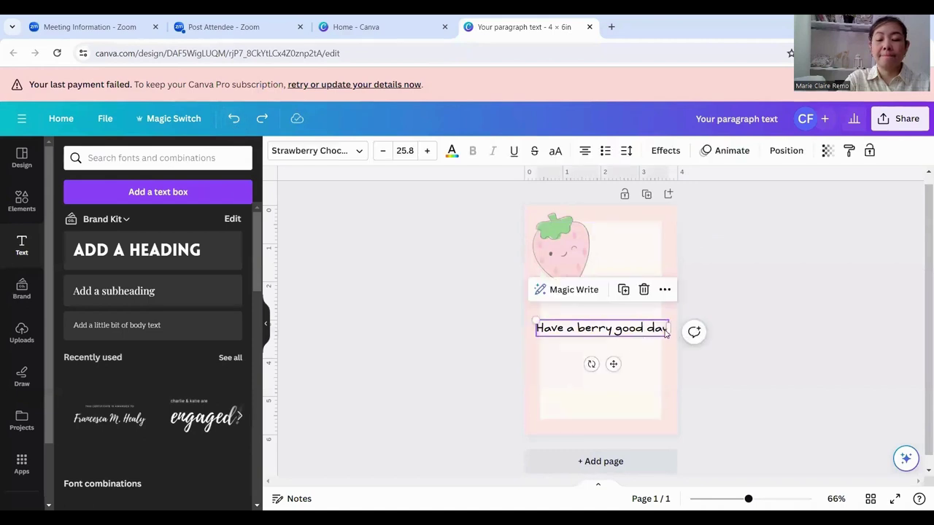
pyautogui.moveTo(668, 328); pyautogui.dragTo(633, 334)
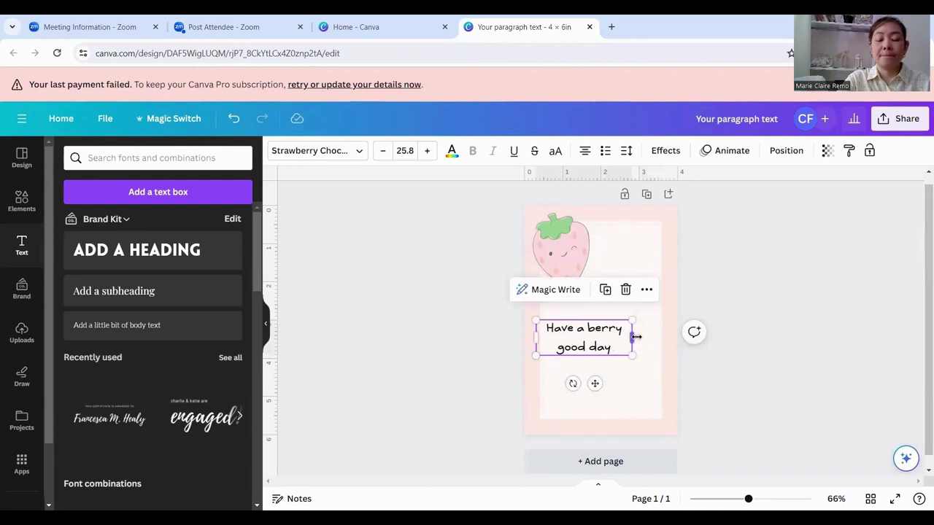
pyautogui.moveTo(637, 336); pyautogui.dragTo(629, 337)
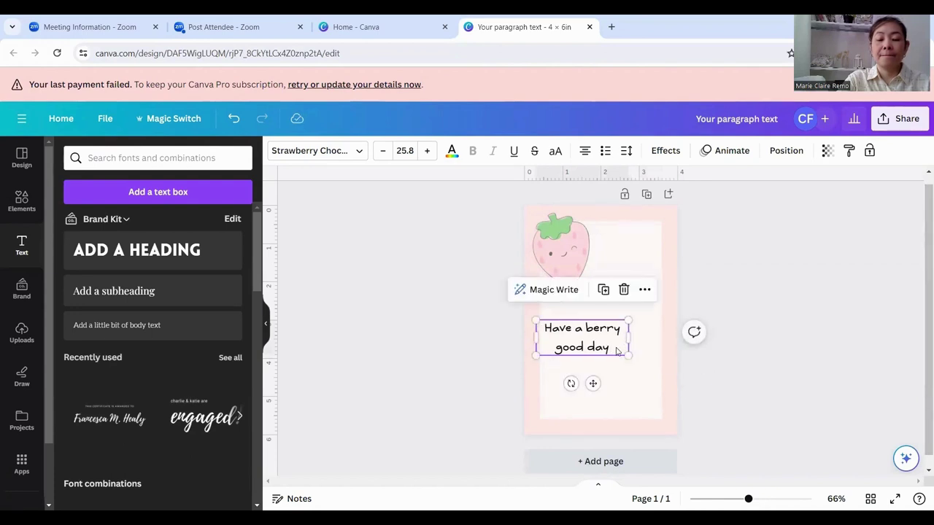
pyautogui.click(617, 350)
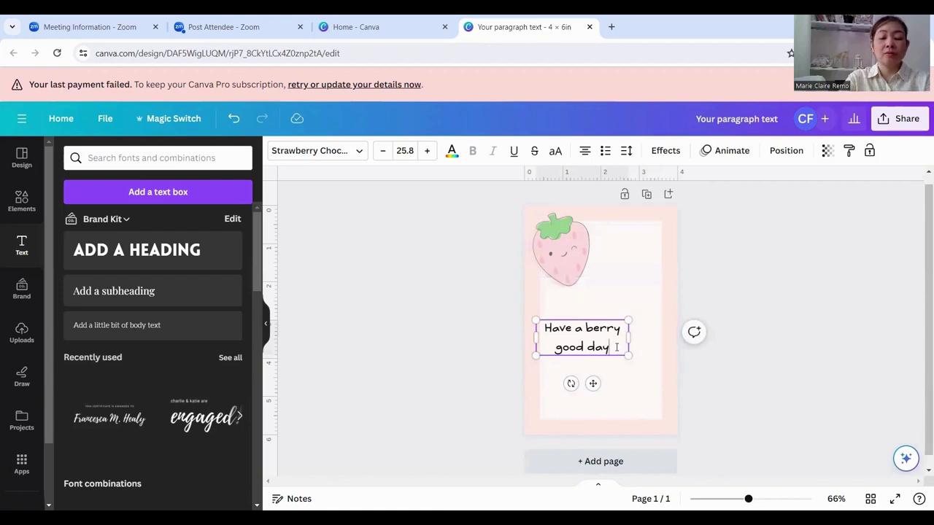
pyautogui.write('!')
# Place the greeting beside the strawberry near the card's top and shrink it to size 24.3.
pyautogui.moveTo(593, 383); pyautogui.dragTo(634, 287)
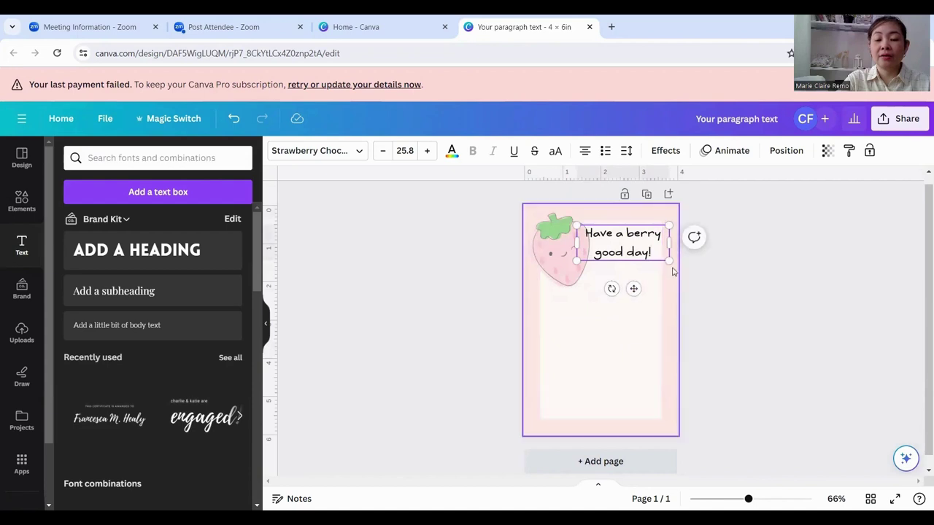
pyautogui.click(714, 287)
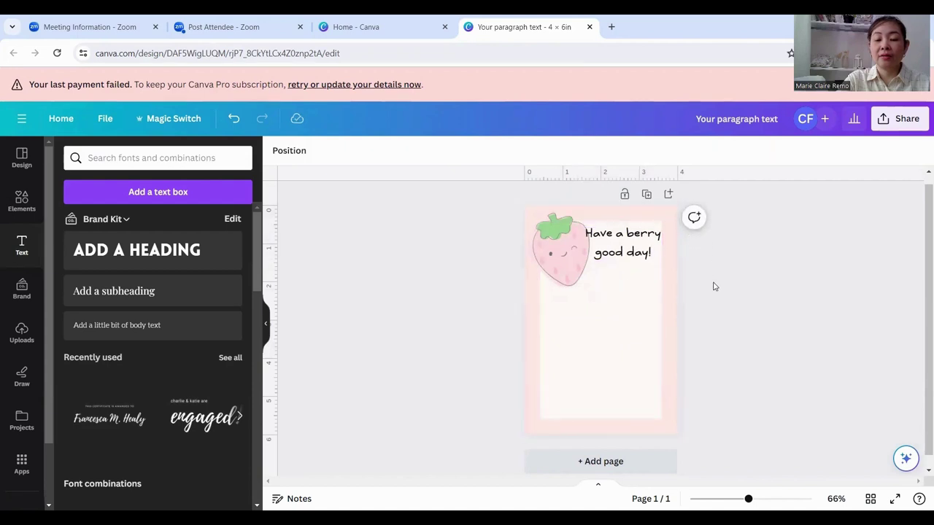
pyautogui.click(643, 253)
pyautogui.moveTo(644, 254)
pyautogui.mouseDown()
pyautogui.moveTo(624, 362)
pyautogui.moveTo(656, 273)
pyautogui.moveTo(662, 294)
pyautogui.moveTo(625, 322)
pyautogui.moveTo(619, 419)
pyautogui.moveTo(613, 372)
pyautogui.moveTo(640, 243)
pyautogui.mouseUp()
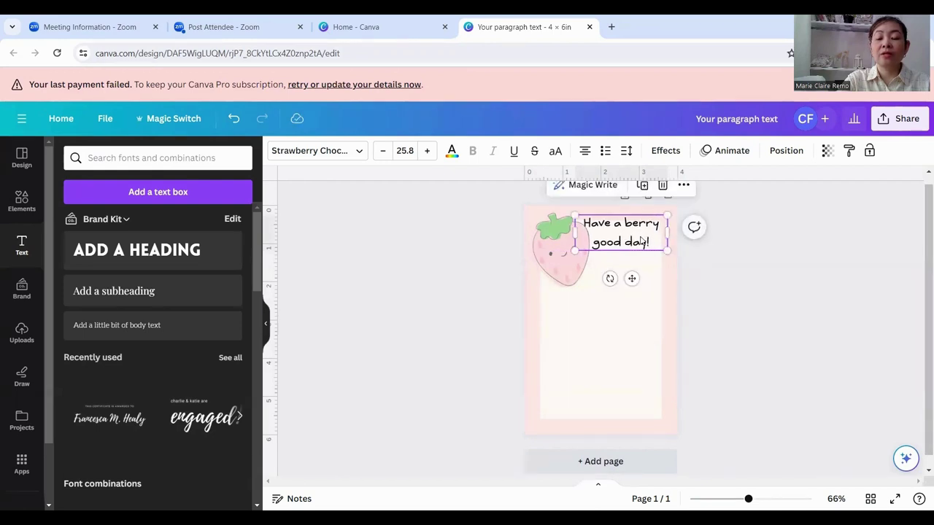
pyautogui.moveTo(667, 213); pyautogui.dragTo(662, 217)
# Nudge the greeting slightly right and reduce its line spacing to 1.14.
pyautogui.moveTo(629, 278); pyautogui.dragTo(635, 278)
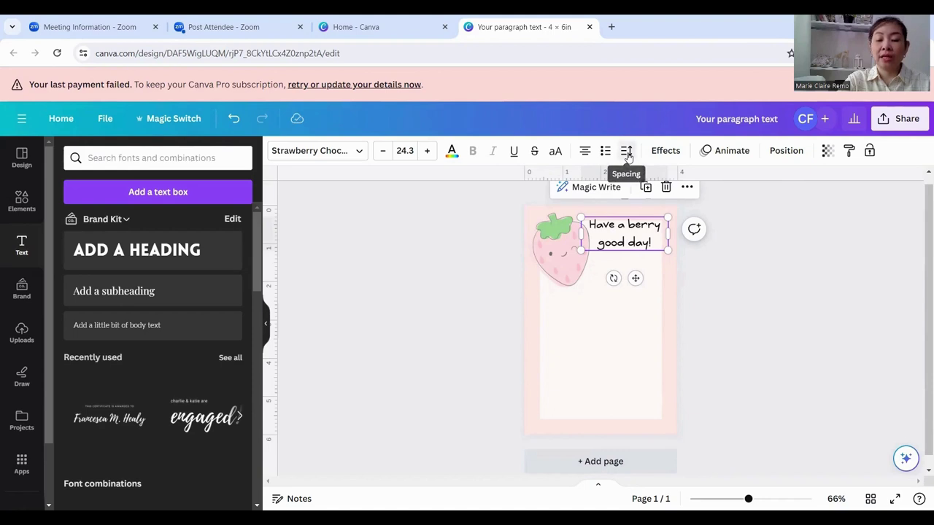
pyautogui.click(627, 154)
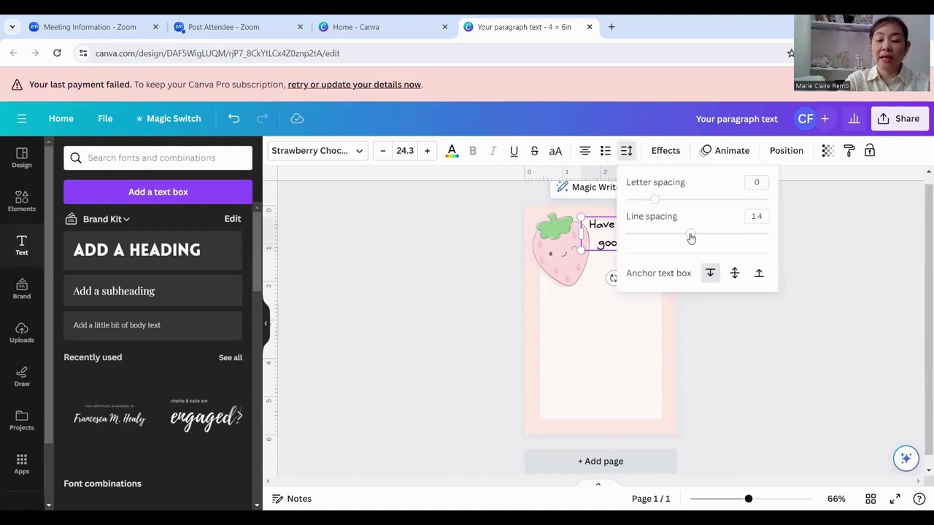
pyautogui.moveTo(691, 238); pyautogui.dragTo(672, 239)
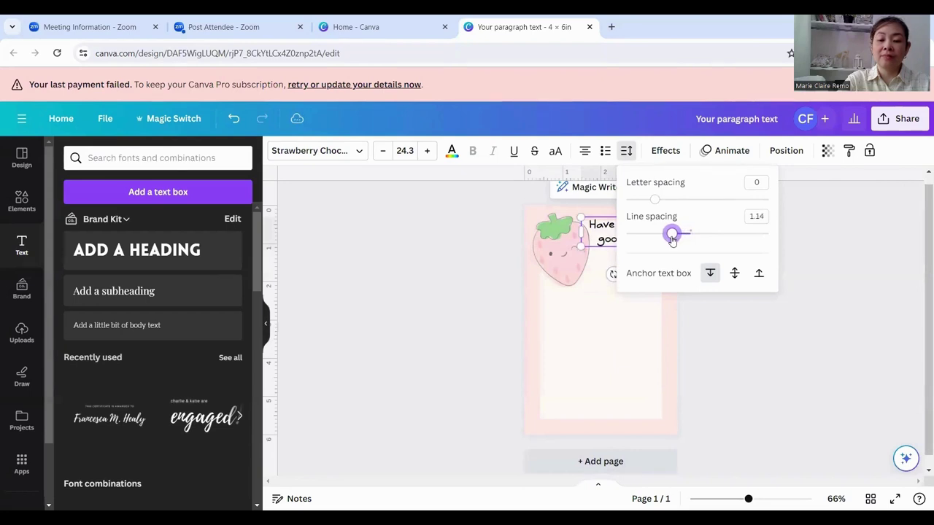
pyautogui.click(814, 274)
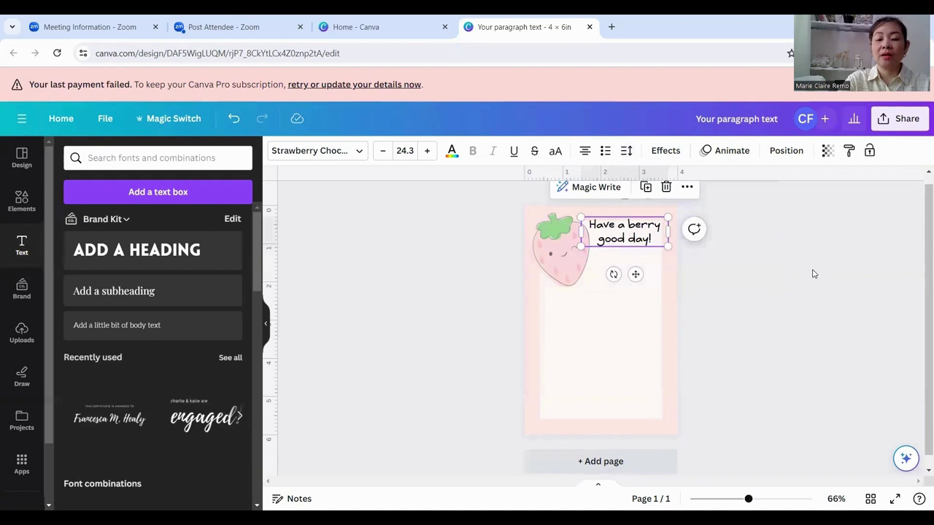
pyautogui.click(626, 234)
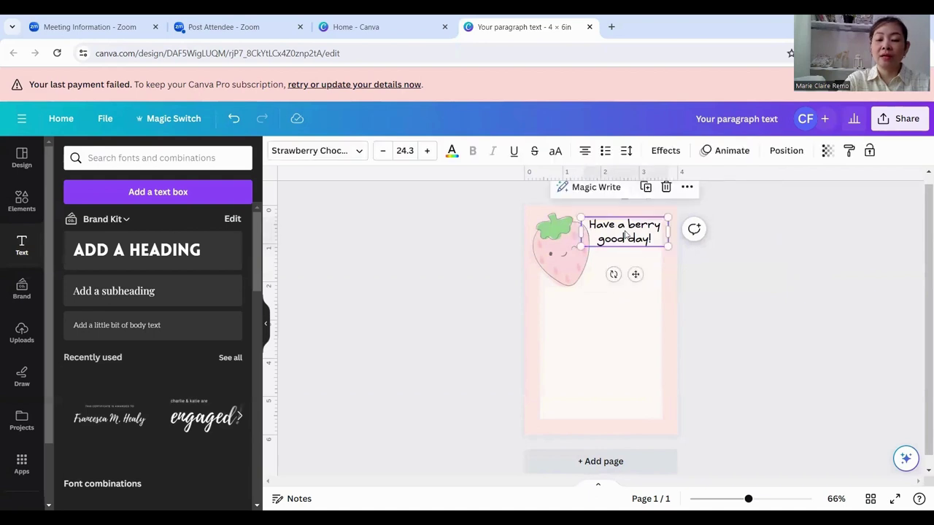
pyautogui.click(787, 285)
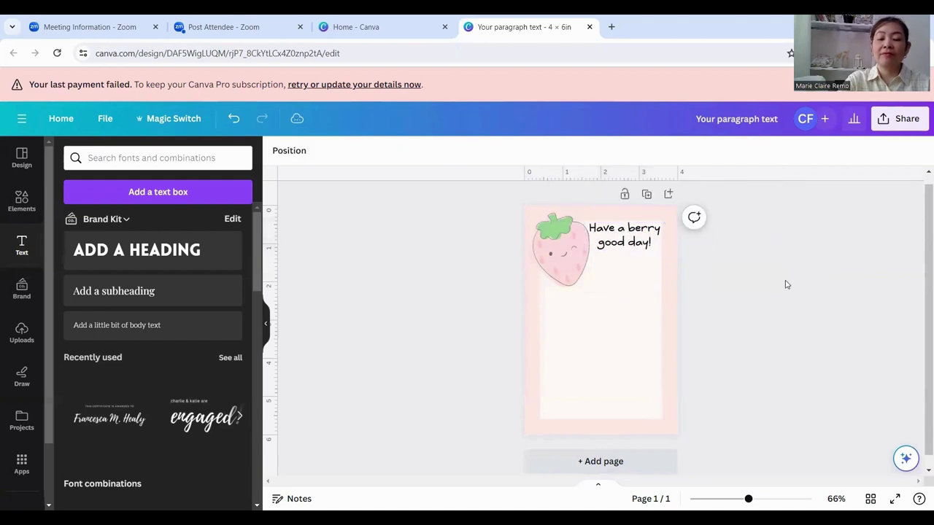
# Shrink the strawberry into the top-left corner and nudge the greeting slightly left.
pyautogui.click(563, 270)
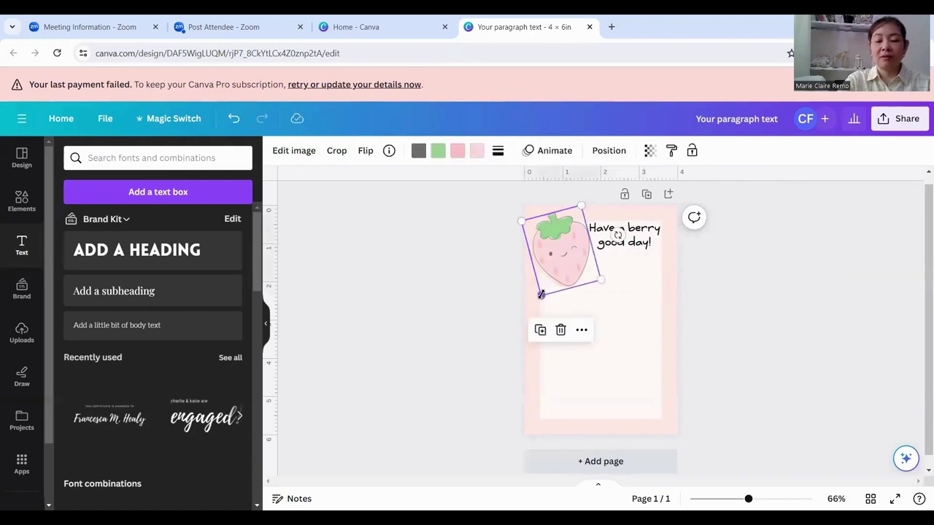
pyautogui.moveTo(541, 294); pyautogui.dragTo(563, 256)
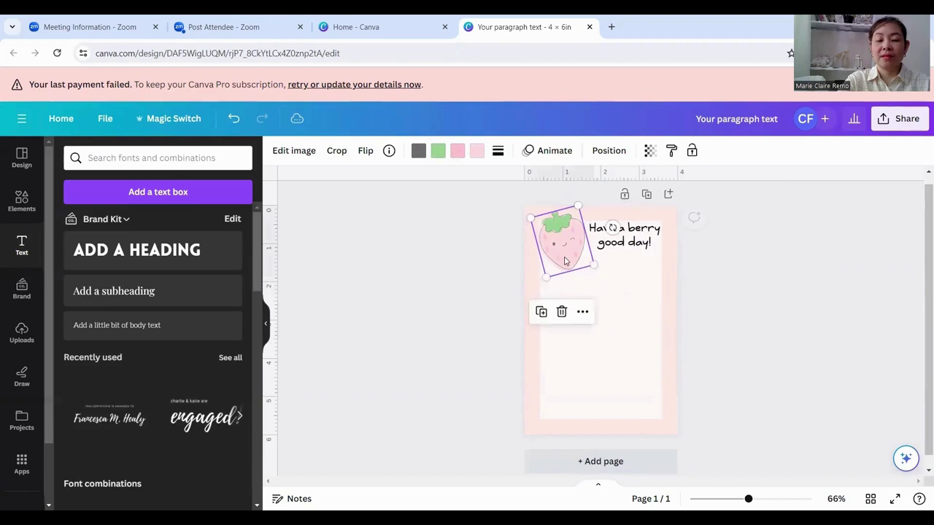
pyautogui.click(801, 312)
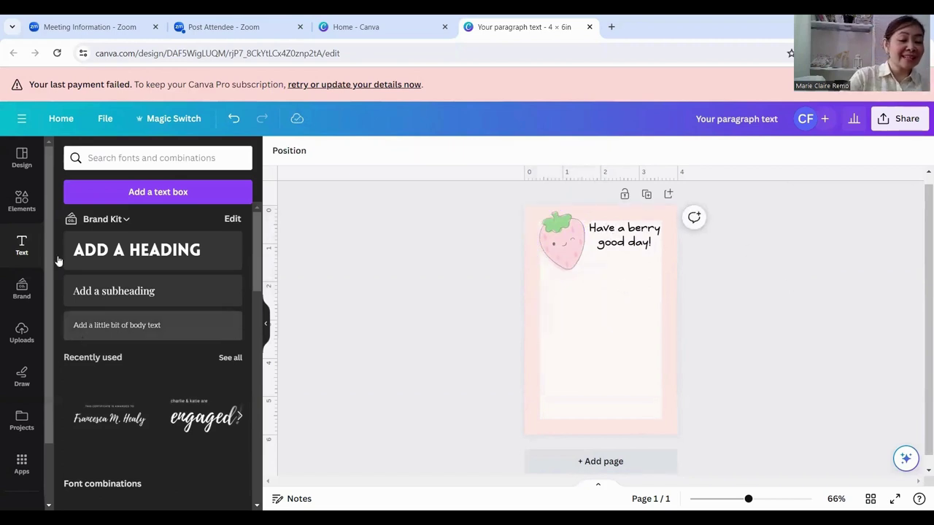
pyautogui.click(7, 208)
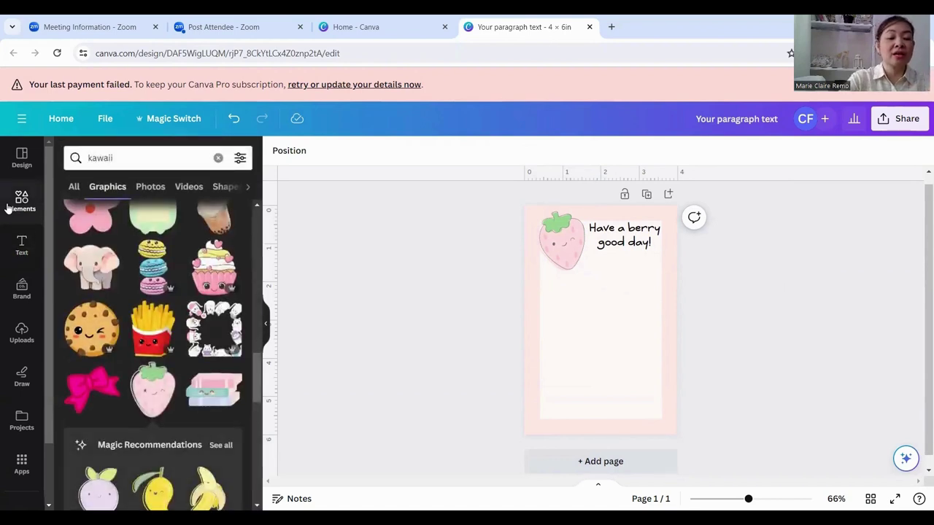
pyautogui.click(21, 245)
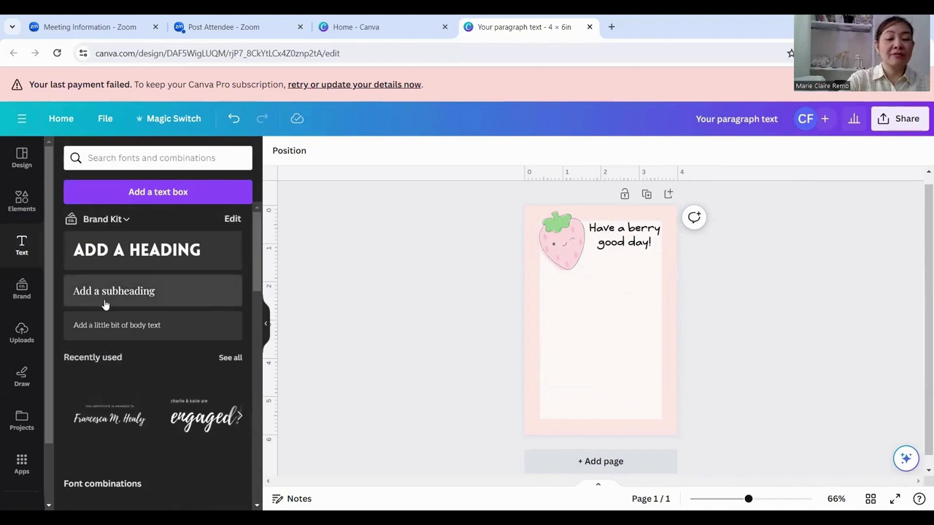
pyautogui.click(634, 248)
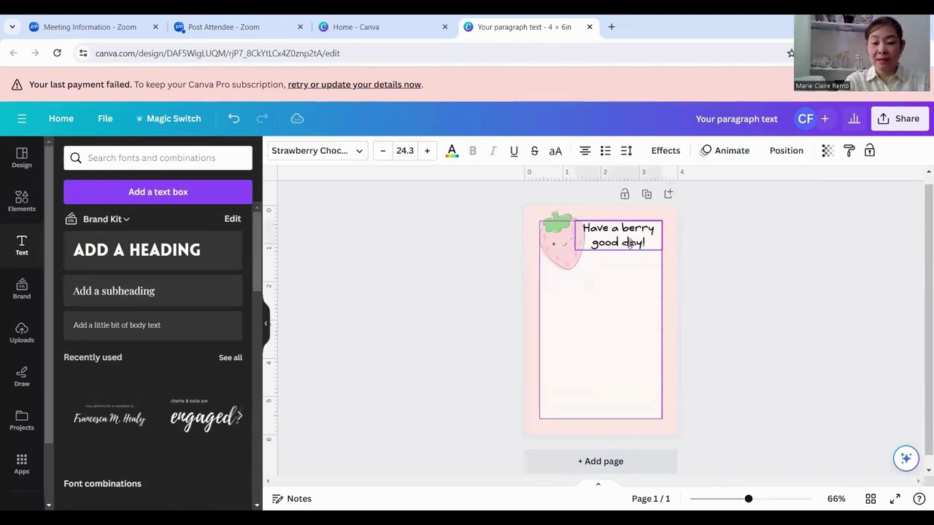
pyautogui.moveTo(634, 249); pyautogui.dragTo(630, 243)
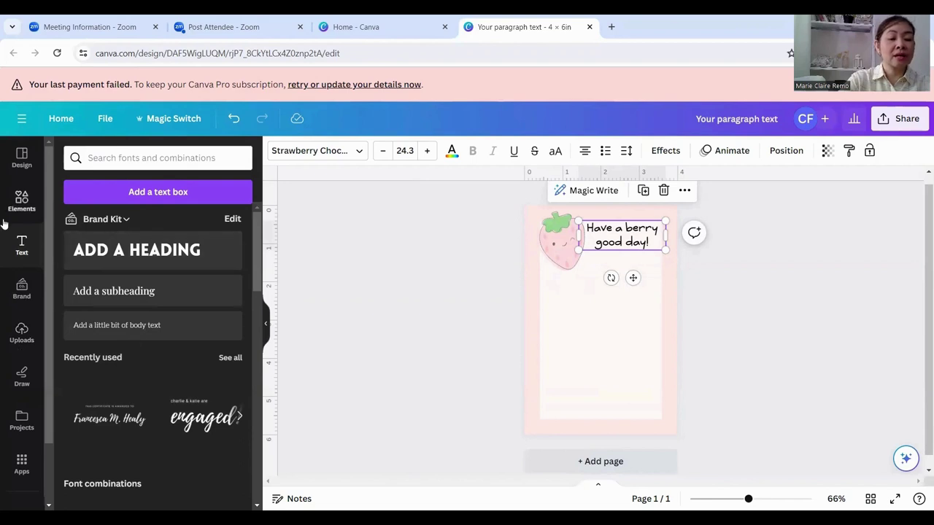
# Search the Elements library for 'lines'.
pyautogui.click(22, 204)
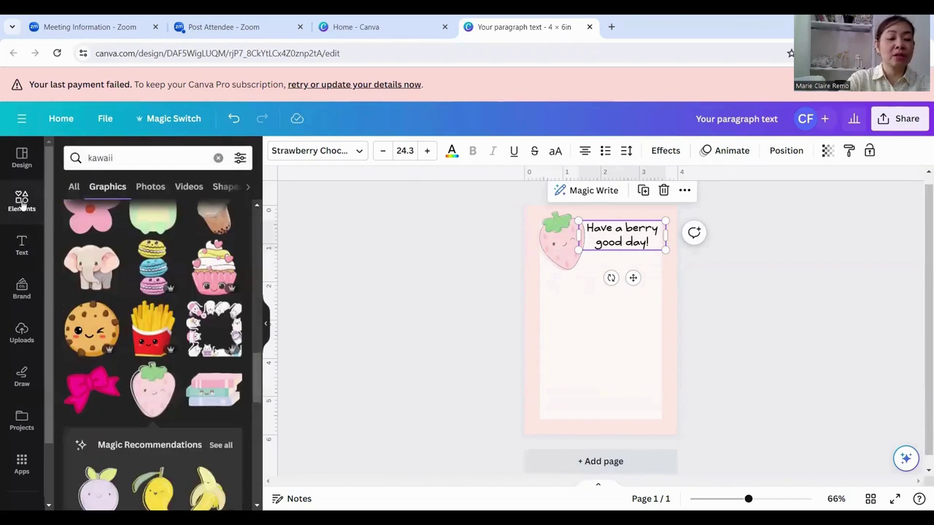
pyautogui.click(22, 203)
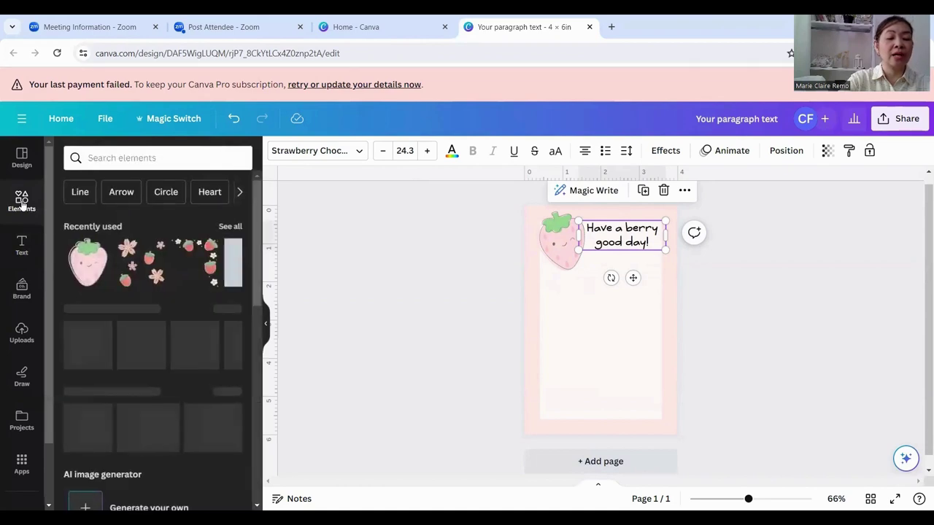
pyautogui.click(136, 155)
pyautogui.write('lines')
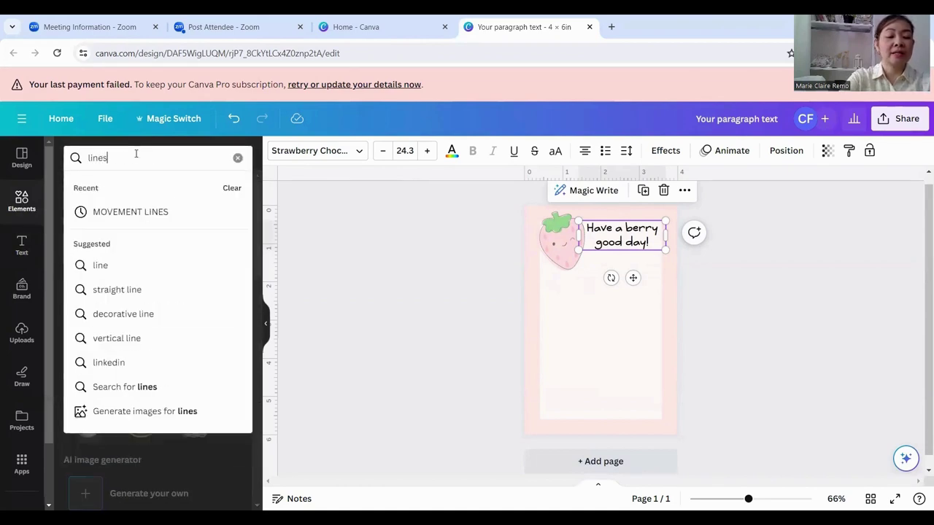
pyautogui.press('Return')
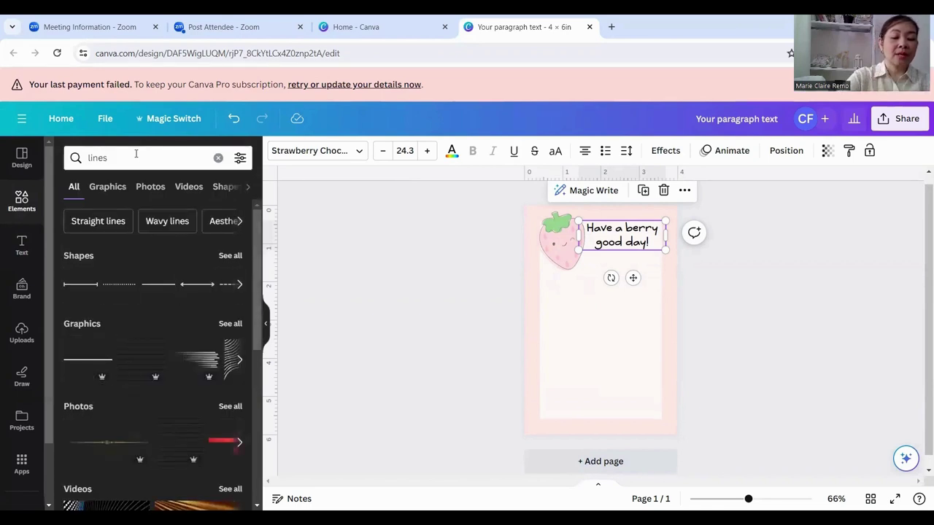
# Add the plain line shape to the card and delete the extra arrow element.
pyautogui.click(178, 298)
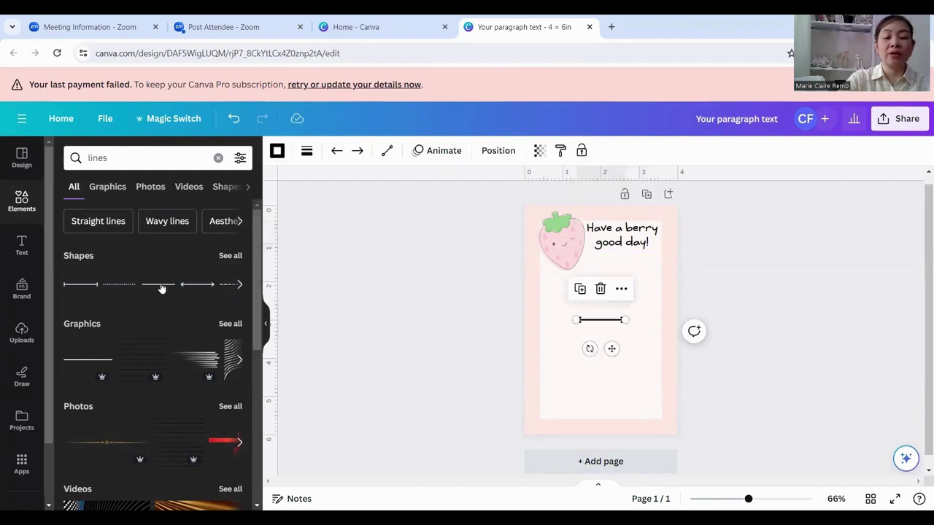
pyautogui.click(162, 289)
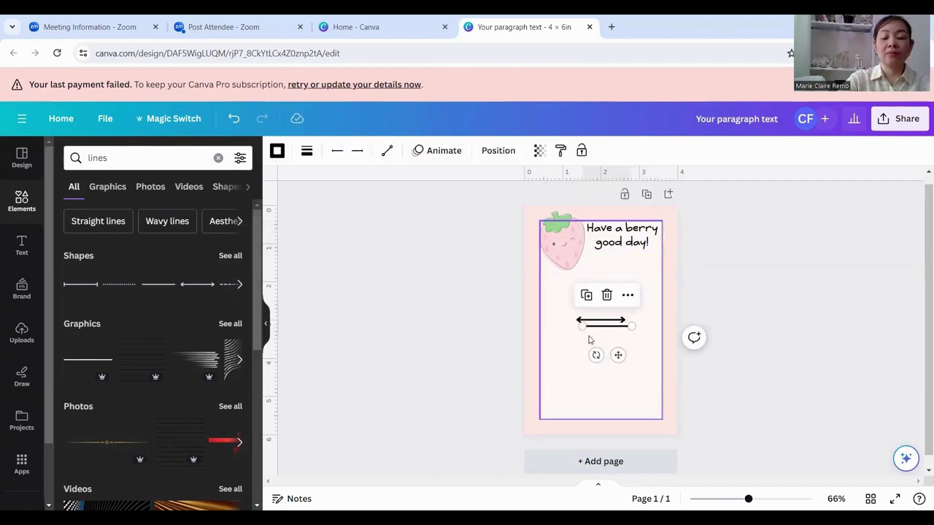
pyautogui.click(635, 356)
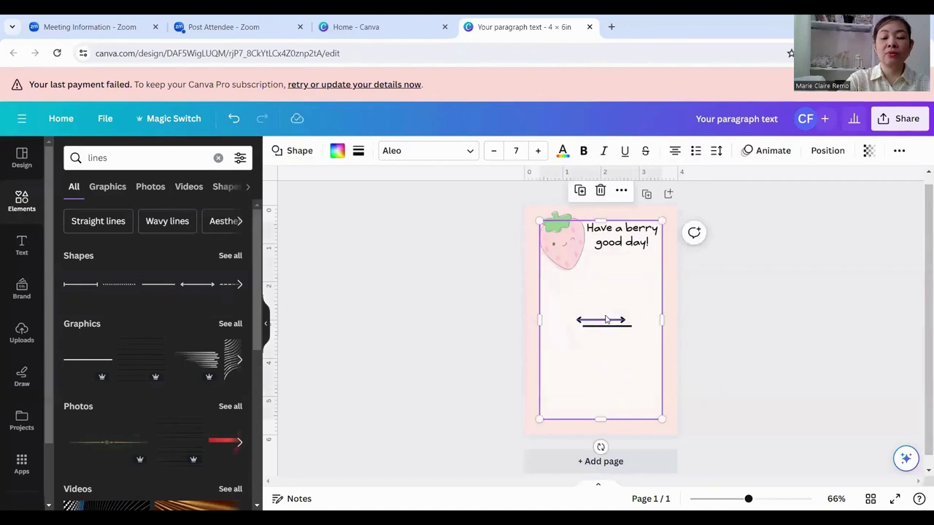
pyautogui.press('Delete')
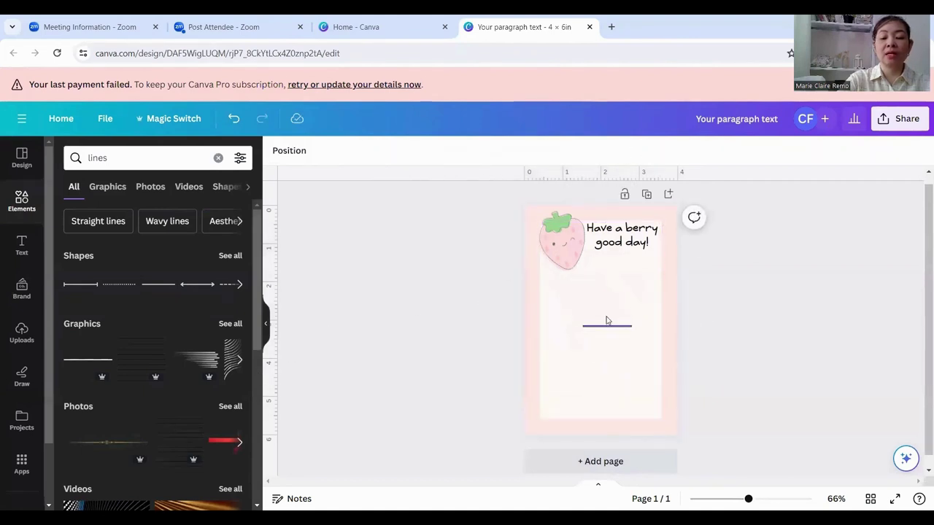
pyautogui.click(596, 326)
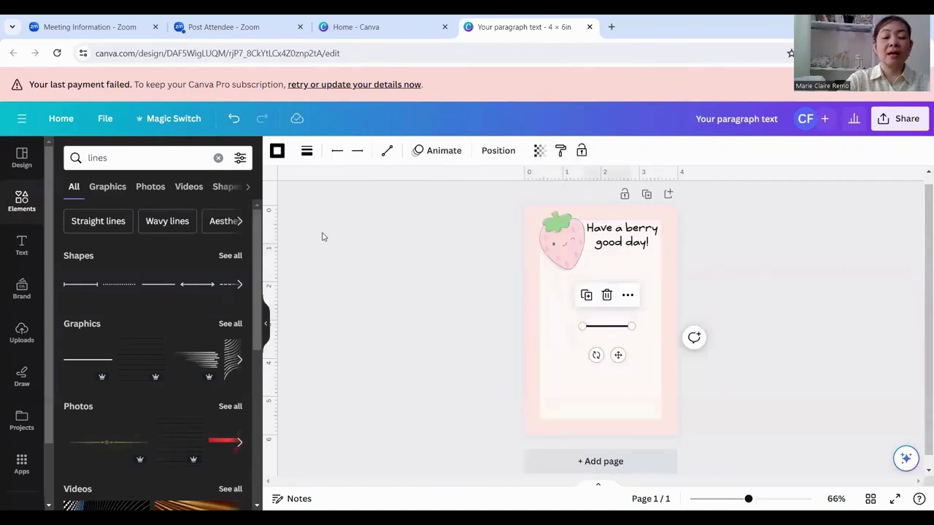
# Reduce the line's weight from 4 to 1 in Line Style.
pyautogui.click(307, 151)
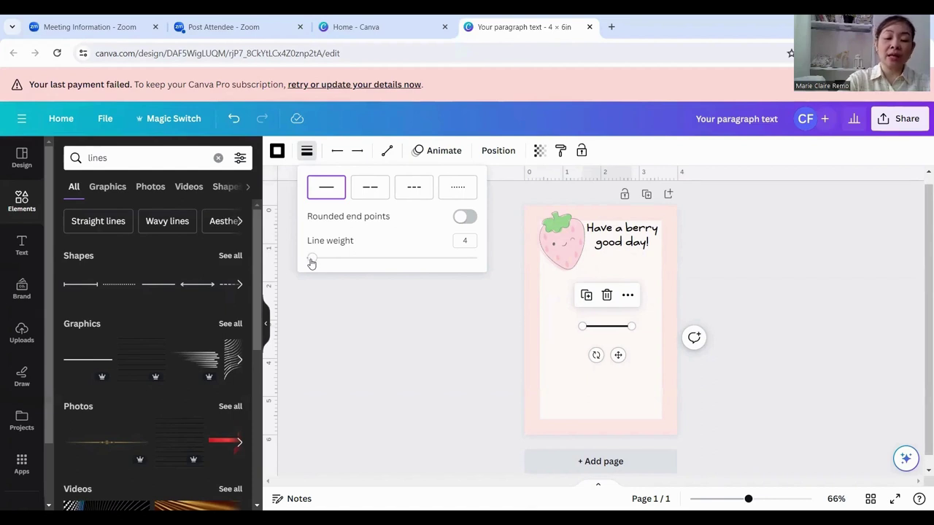
pyautogui.moveTo(311, 264); pyautogui.dragTo(308, 263)
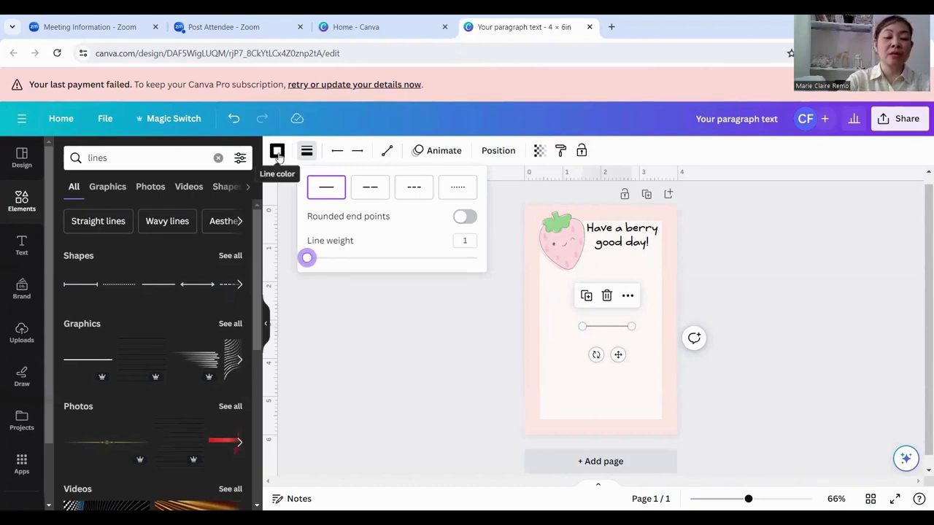
# Color the line the palest pink document colour.
pyautogui.click(278, 152)
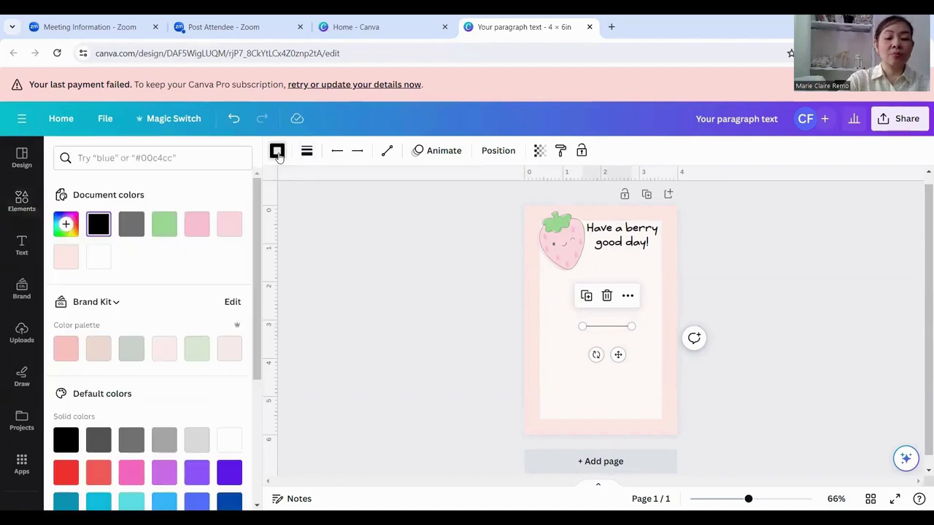
pyautogui.click(68, 264)
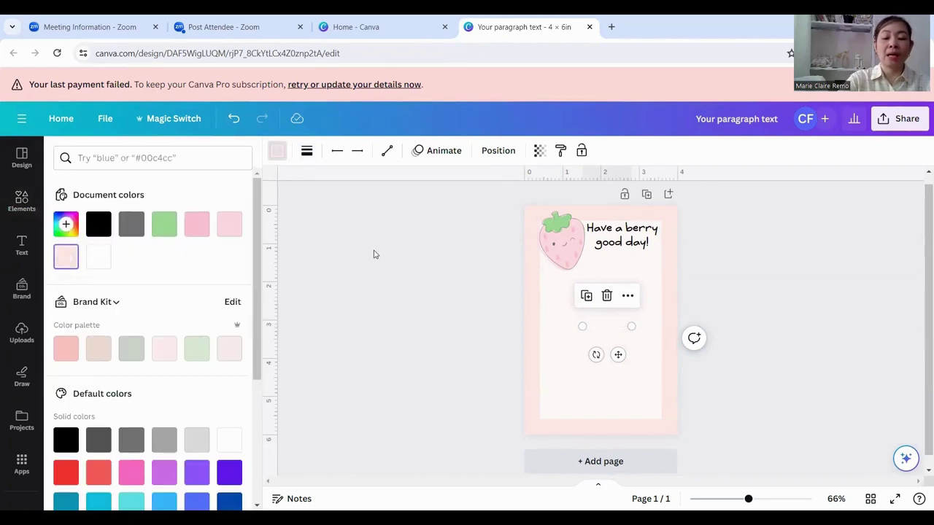
pyautogui.click(229, 224)
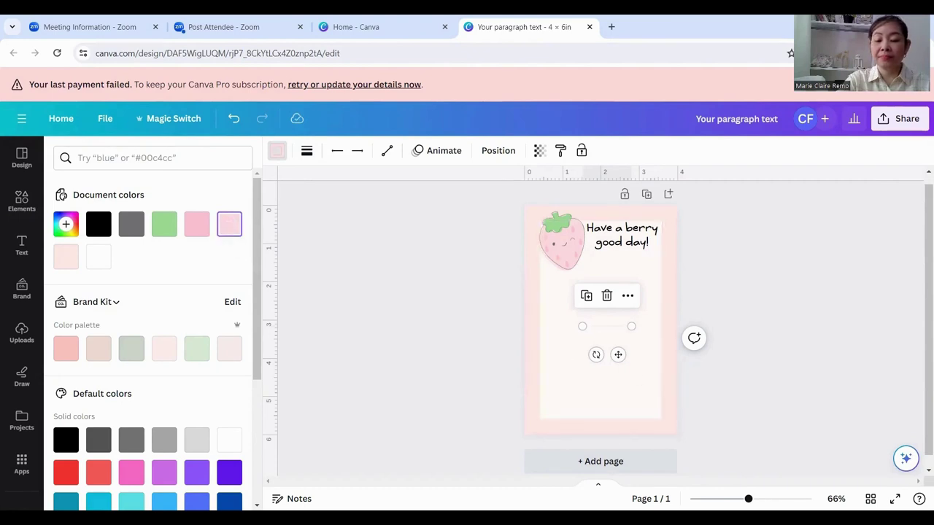
# Move the line up under the strawberry and stretch it across the panel, about 3.2 in.
pyautogui.moveTo(748, 499); pyautogui.dragTo(759, 499)
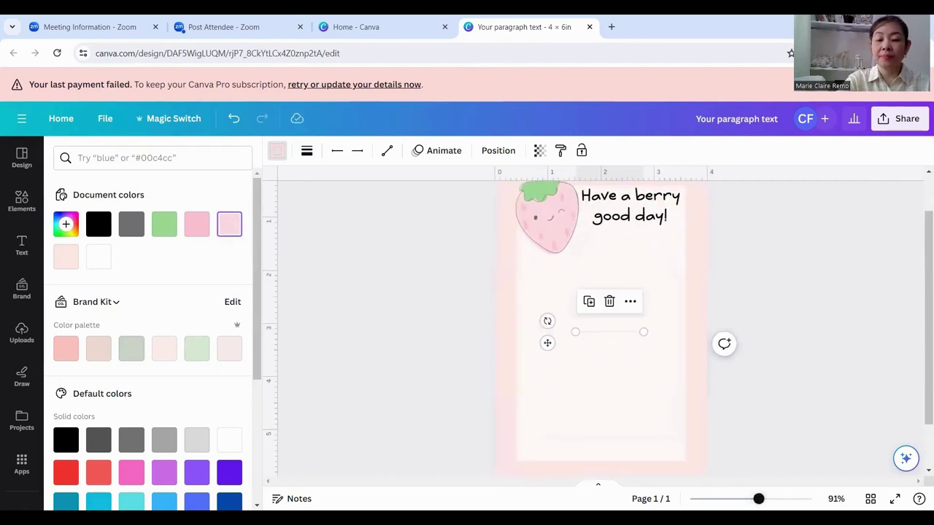
pyautogui.scroll(2, 596, 377)
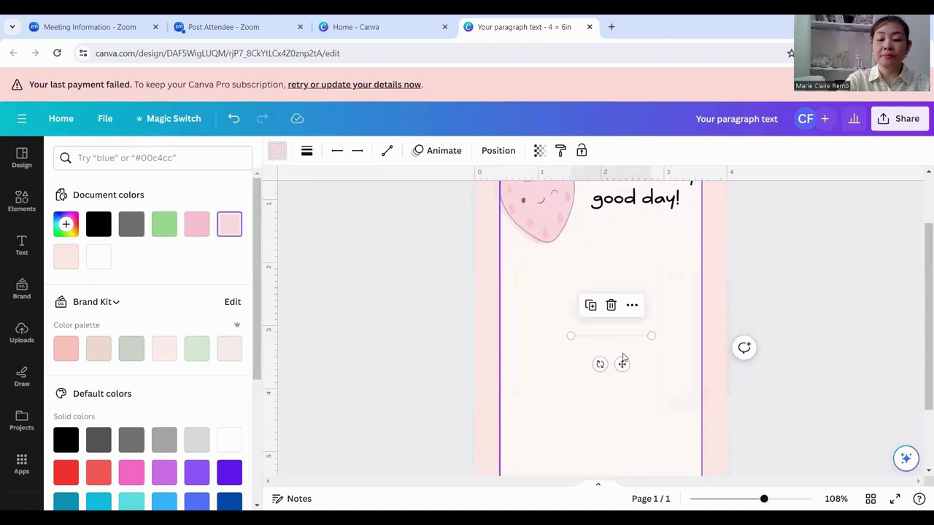
pyautogui.moveTo(621, 363); pyautogui.dragTo(701, 254)
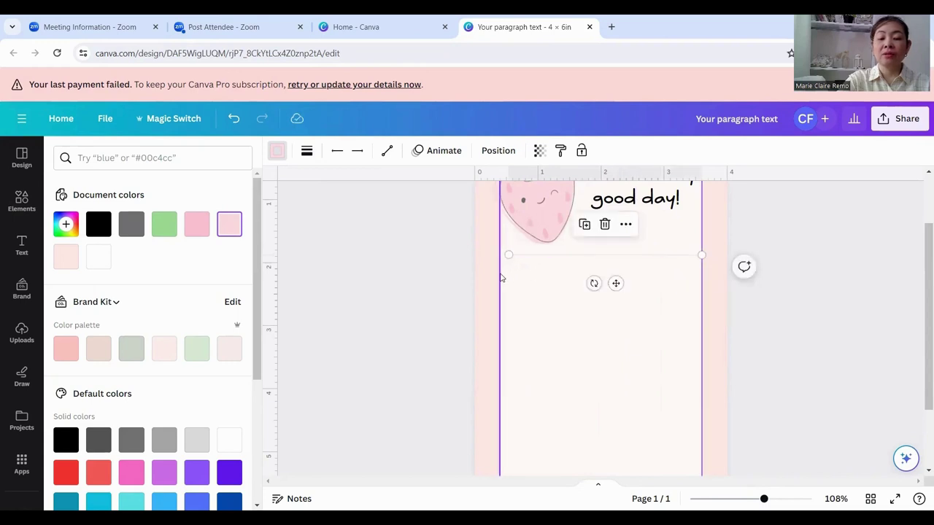
pyautogui.moveTo(509, 255)
pyautogui.mouseDown()
pyautogui.moveTo(501, 254)
pyautogui.moveTo(509, 259)
pyautogui.mouseUp()
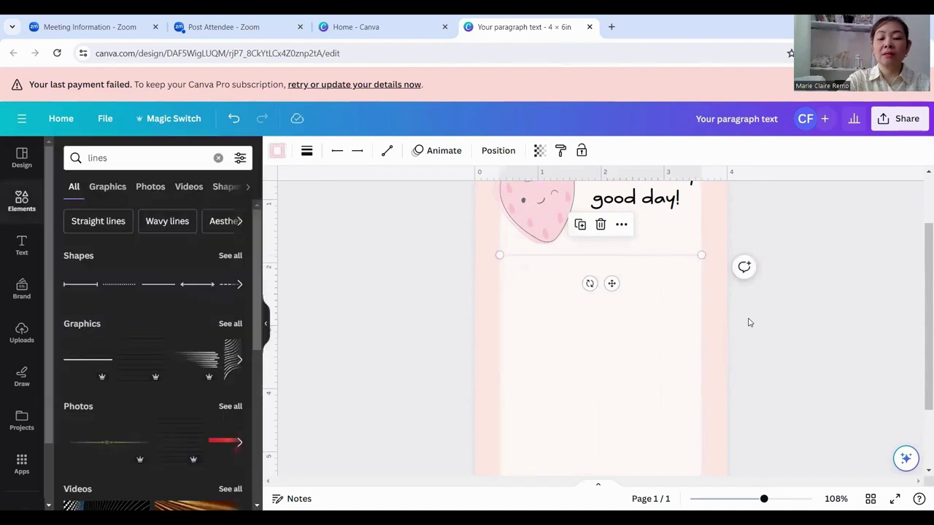
# Duplicate the pink line and space the copy just below the first, aligned with the panel.
pyautogui.click(748, 321)
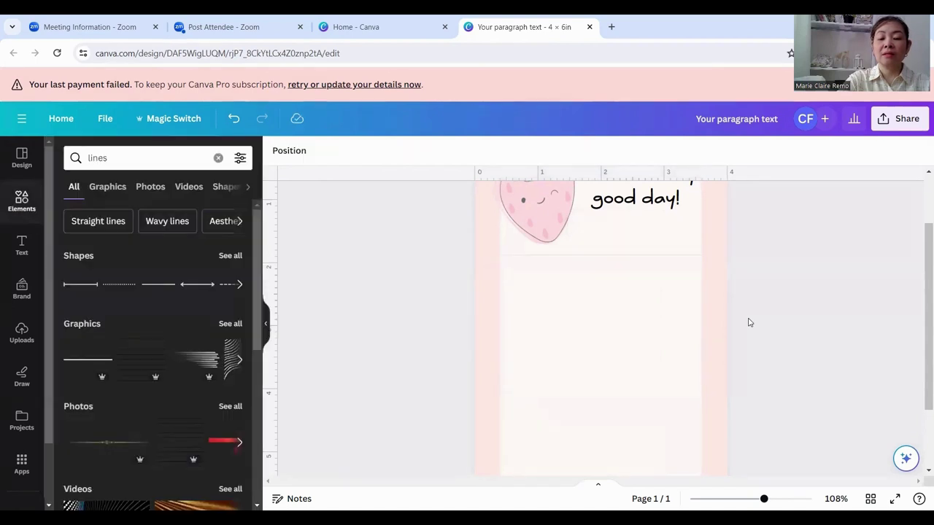
pyautogui.click(592, 256)
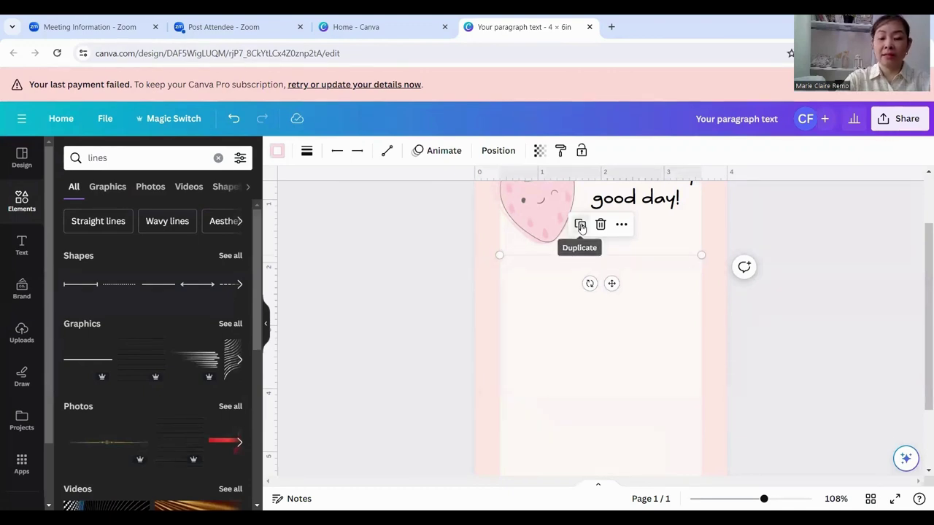
pyautogui.click(580, 225)
pyautogui.moveTo(621, 293); pyautogui.dragTo(612, 298)
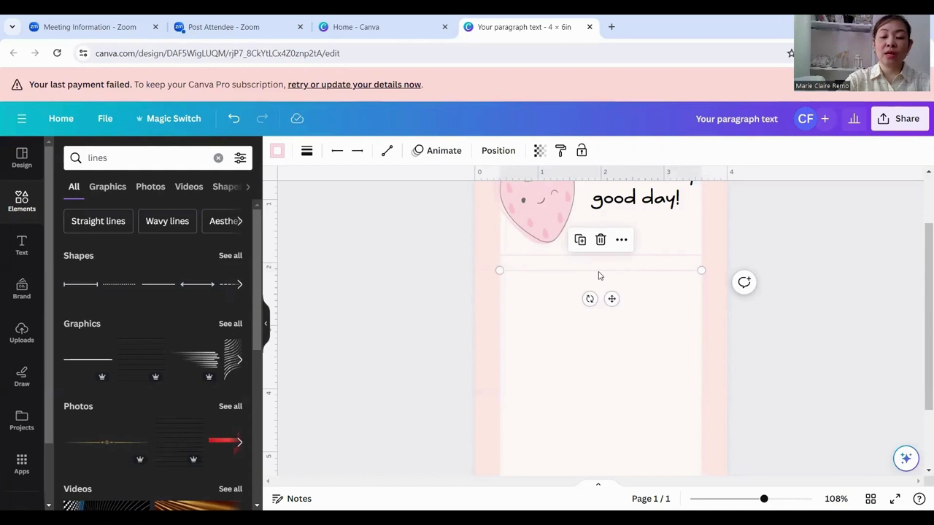
pyautogui.moveTo(617, 280)
pyautogui.mouseDown()
pyautogui.moveTo(644, 309)
pyautogui.moveTo(625, 273)
pyautogui.moveTo(614, 272)
pyautogui.mouseUp()
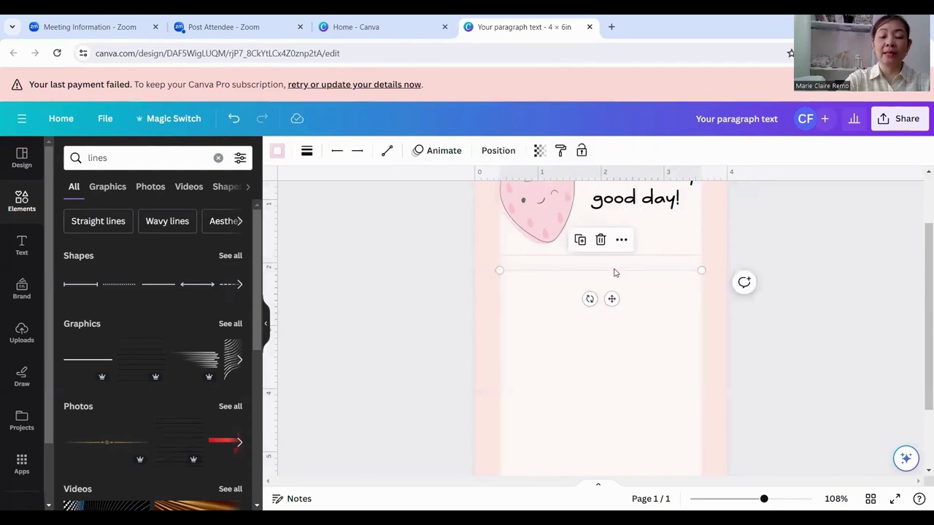
pyautogui.click(637, 312)
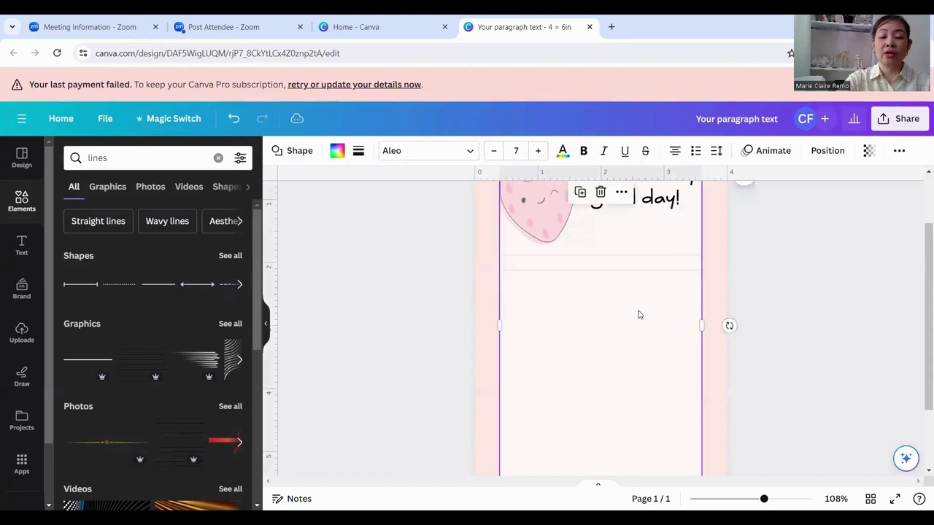
pyautogui.click(609, 277)
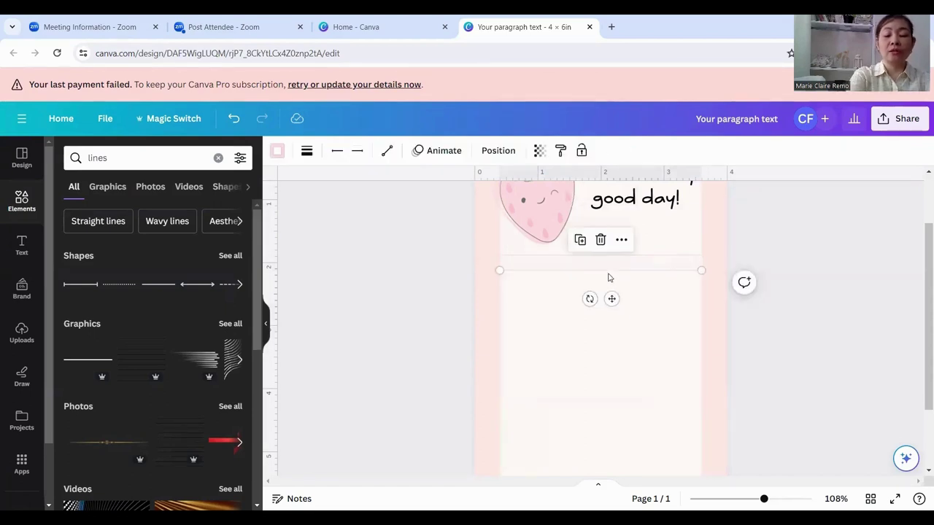
pyautogui.moveTo(612, 298)
pyautogui.mouseDown()
pyautogui.moveTo(622, 309)
pyautogui.moveTo(611, 314)
pyautogui.mouseUp()
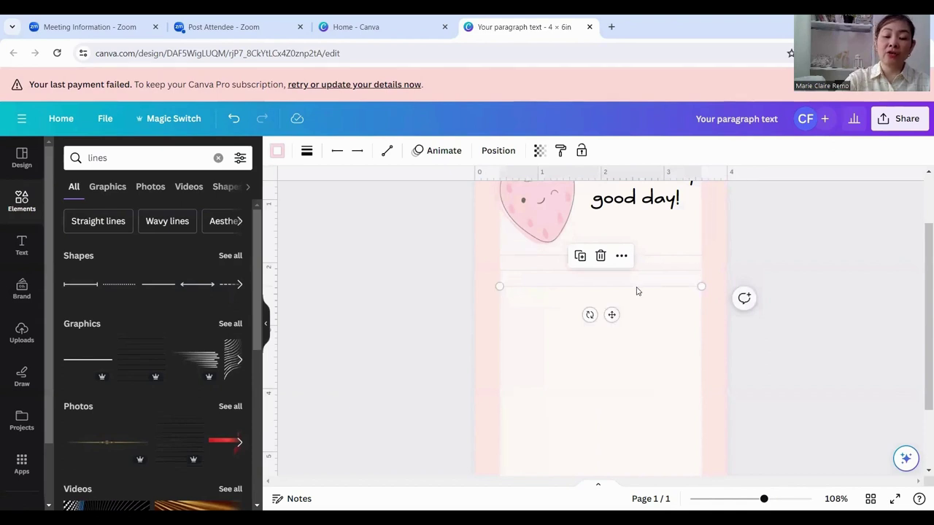
# Keep duplicating the ruled line evenly down the panel to the bottom.
pyautogui.click(580, 263)
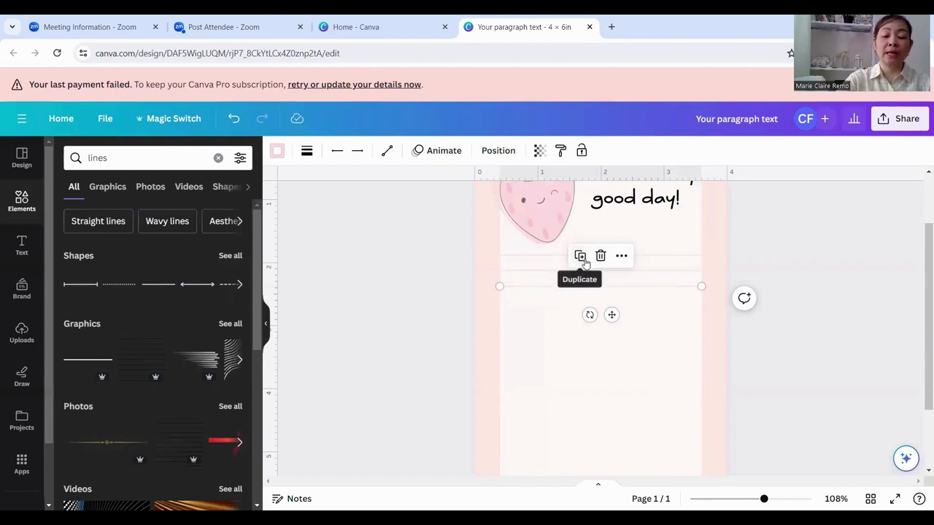
pyautogui.click(580, 259)
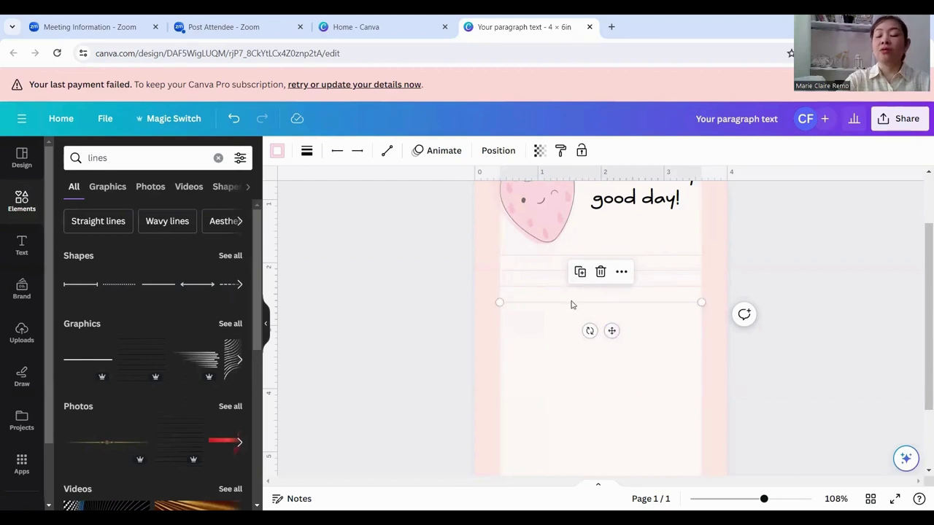
pyautogui.click(580, 272)
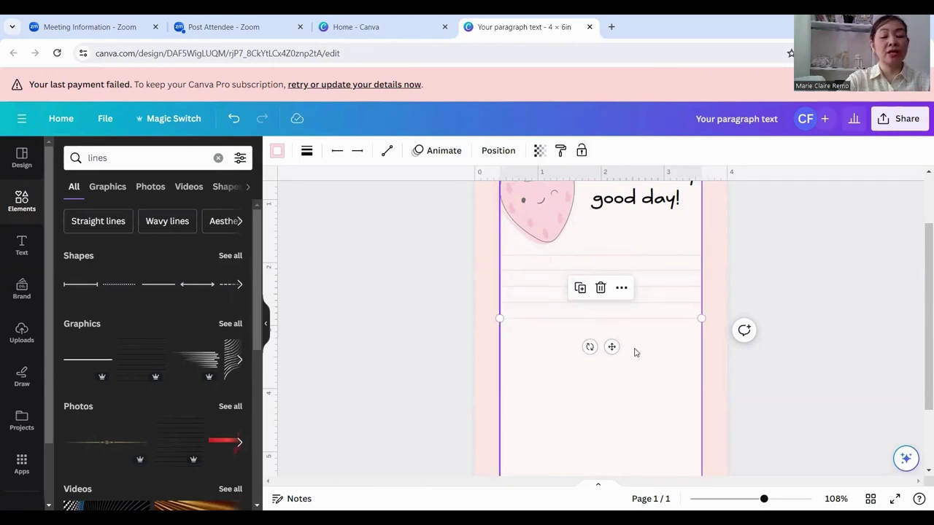
pyautogui.scroll(-1, 920, 307)
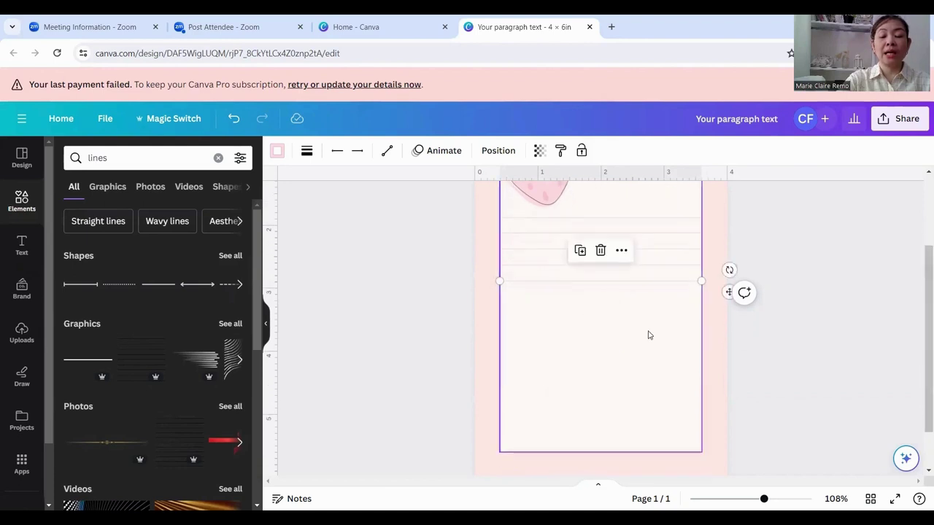
pyautogui.click(581, 250)
pyautogui.click(580, 266)
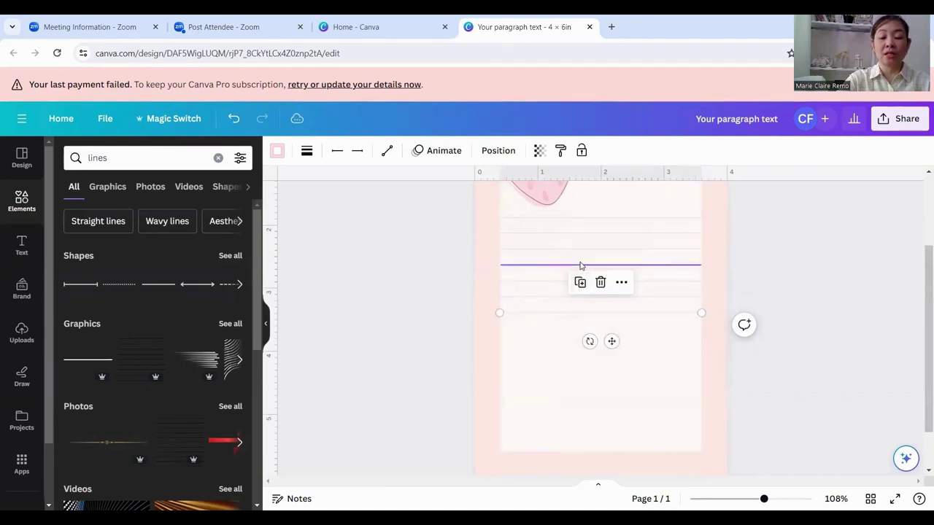
pyautogui.click(580, 283)
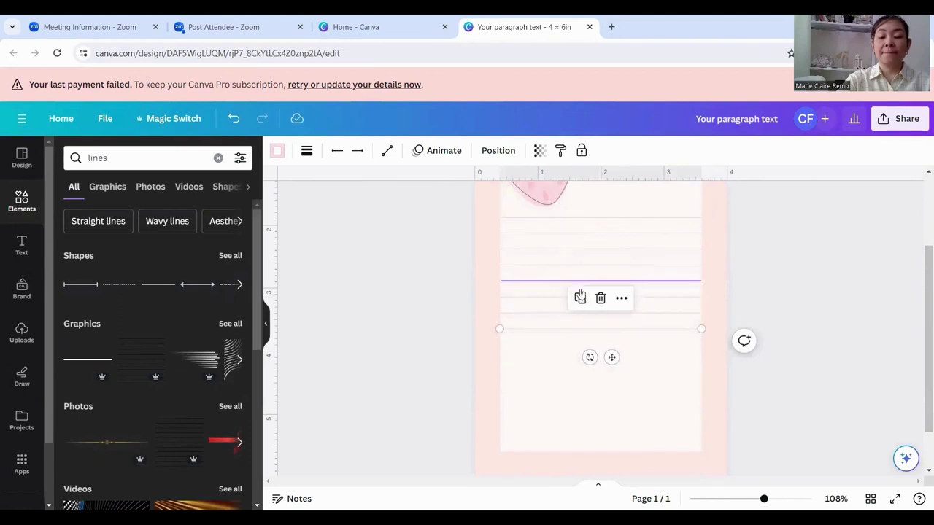
pyautogui.click(581, 299)
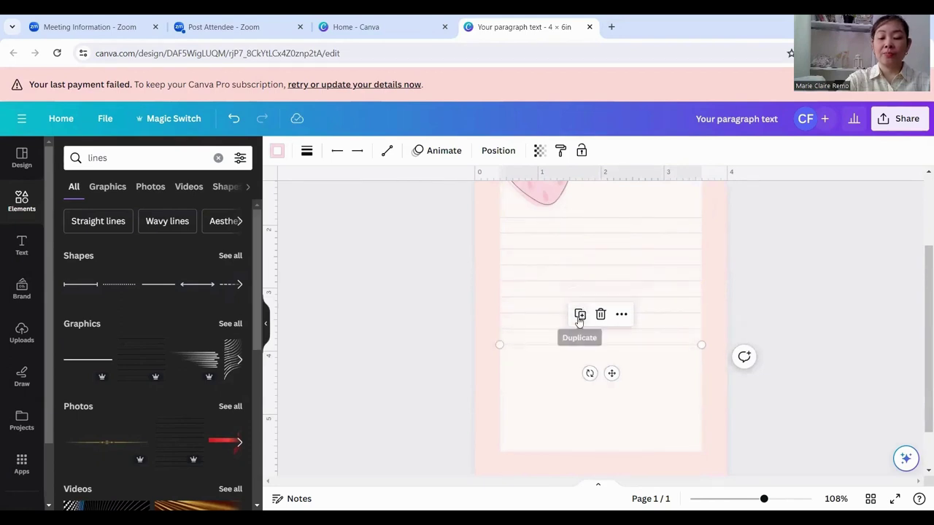
pyautogui.click(581, 315)
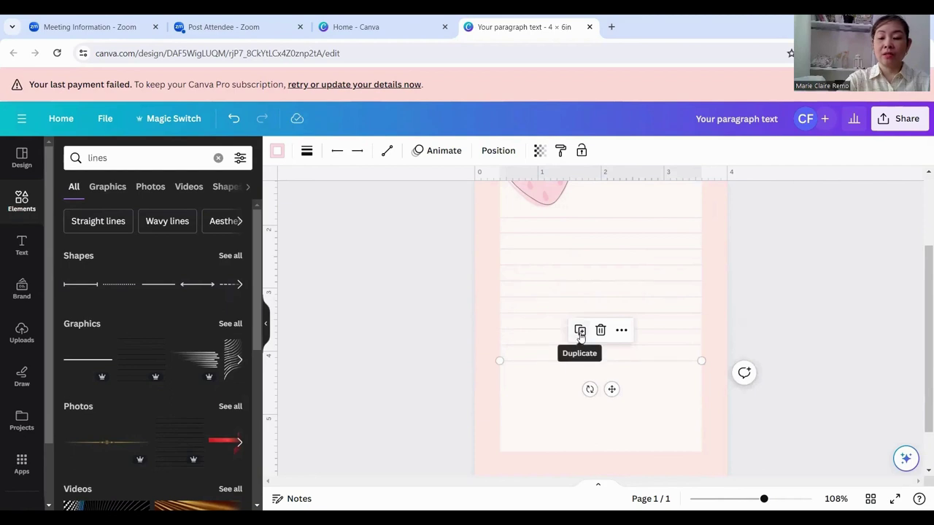
pyautogui.click(580, 331)
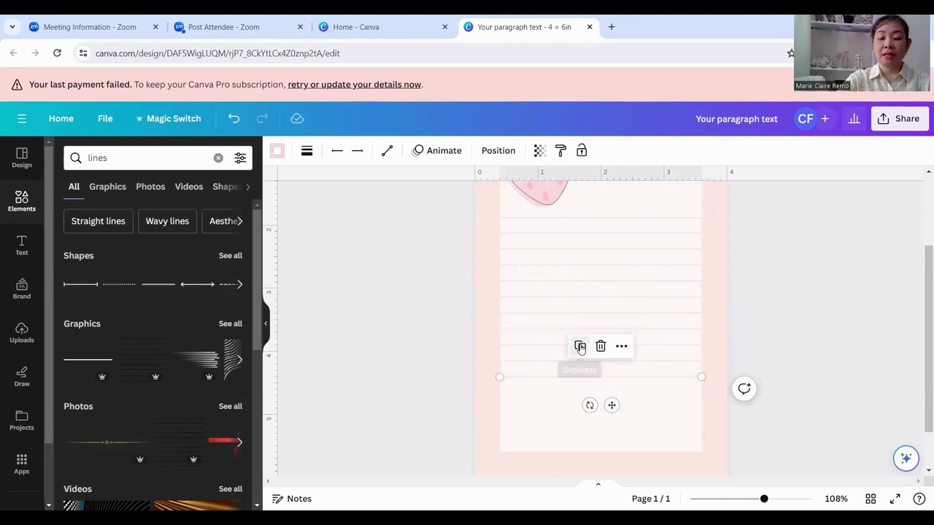
pyautogui.click(581, 345)
pyautogui.click(580, 362)
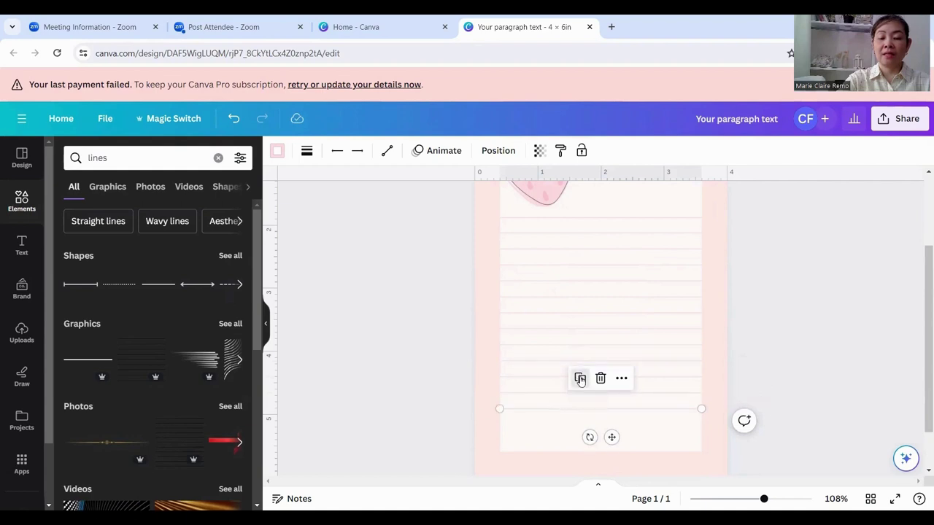
pyautogui.click(581, 378)
pyautogui.click(580, 394)
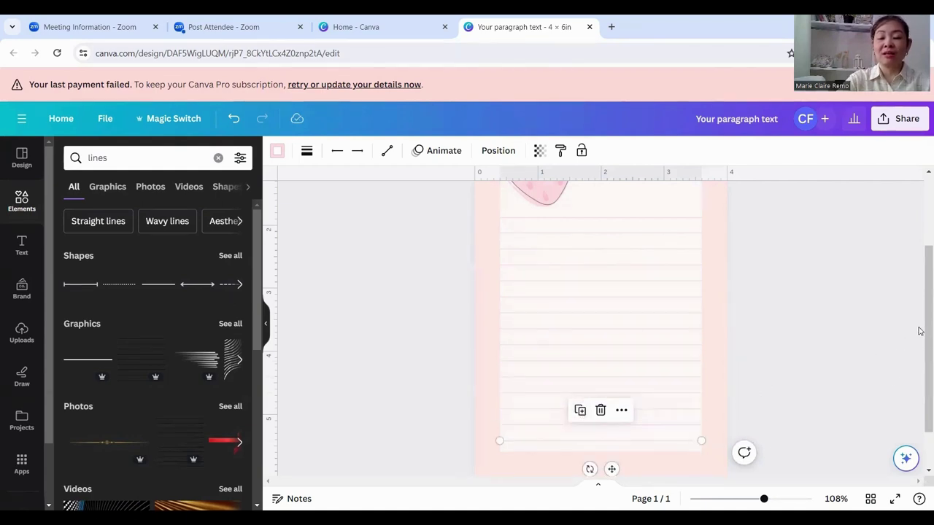
pyautogui.moveTo(920, 331); pyautogui.dragTo(920, 283)
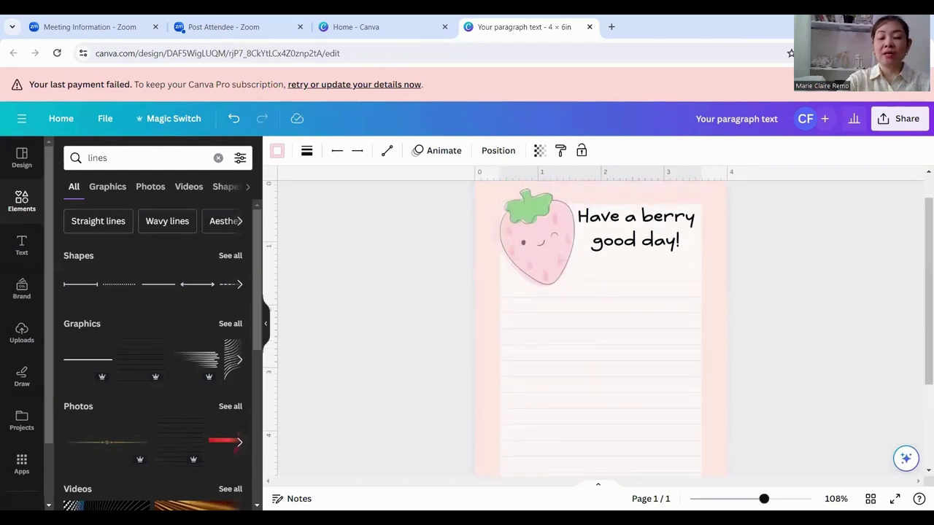
# Enlarge the strawberry slightly from its corner handle.
pyautogui.scroll(-4, 621, 279)
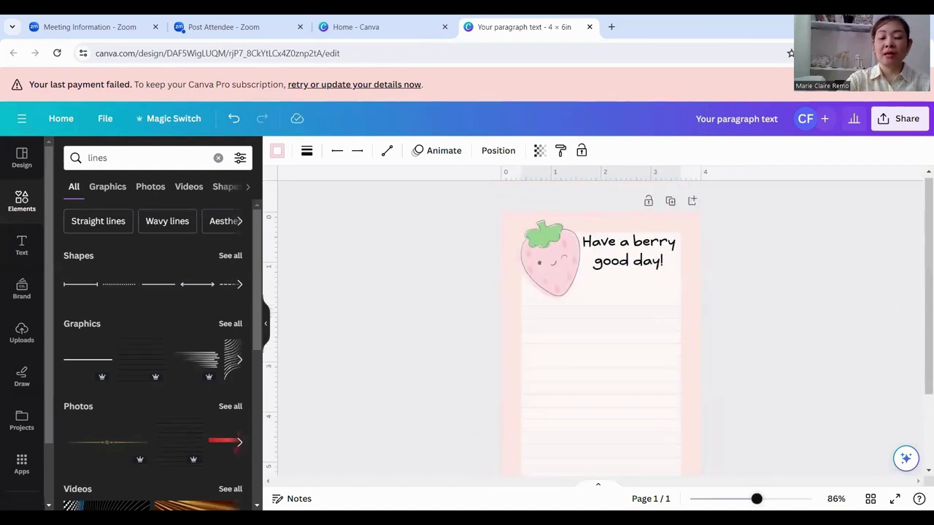
pyautogui.click(556, 252)
pyautogui.moveTo(530, 227); pyautogui.dragTo(514, 233)
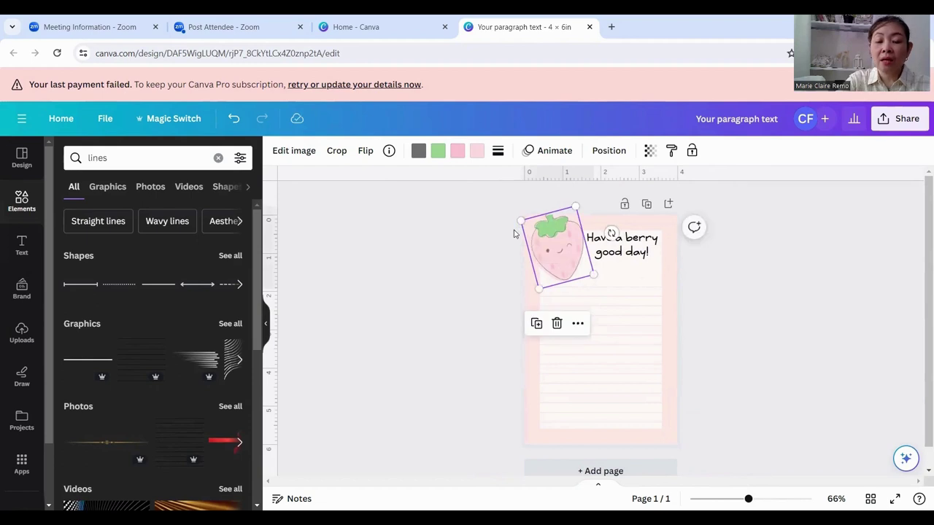
pyautogui.click(731, 308)
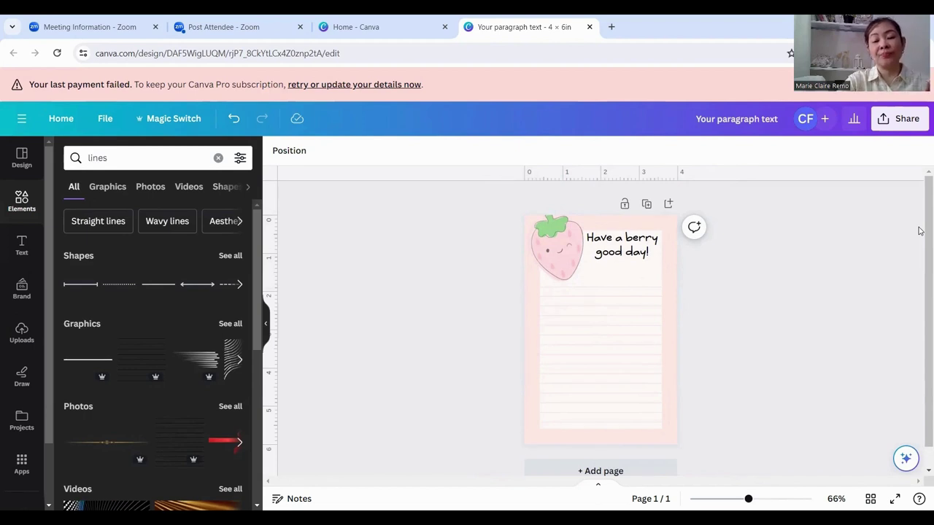
# Snap the 'Have a berry good day!' greeting to the lined panel's right edge.
pyautogui.click(630, 245)
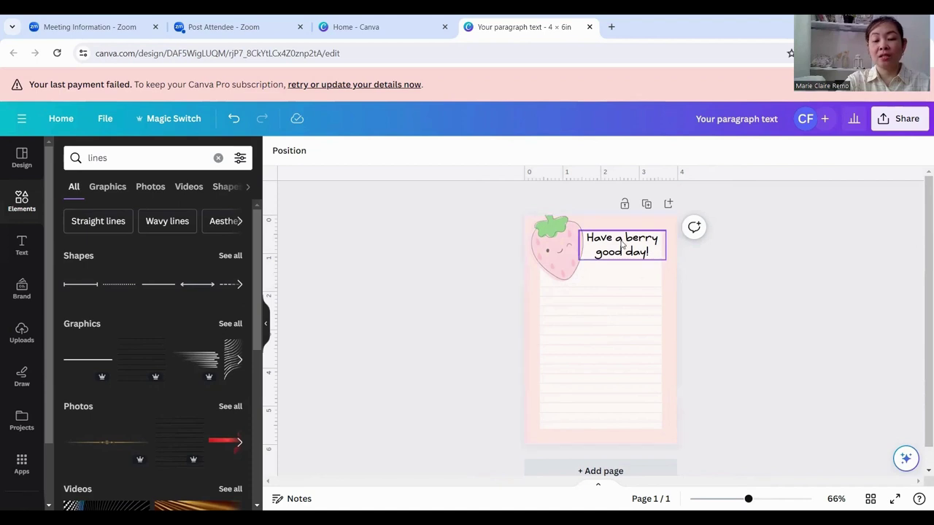
pyautogui.moveTo(621, 246); pyautogui.dragTo(622, 247)
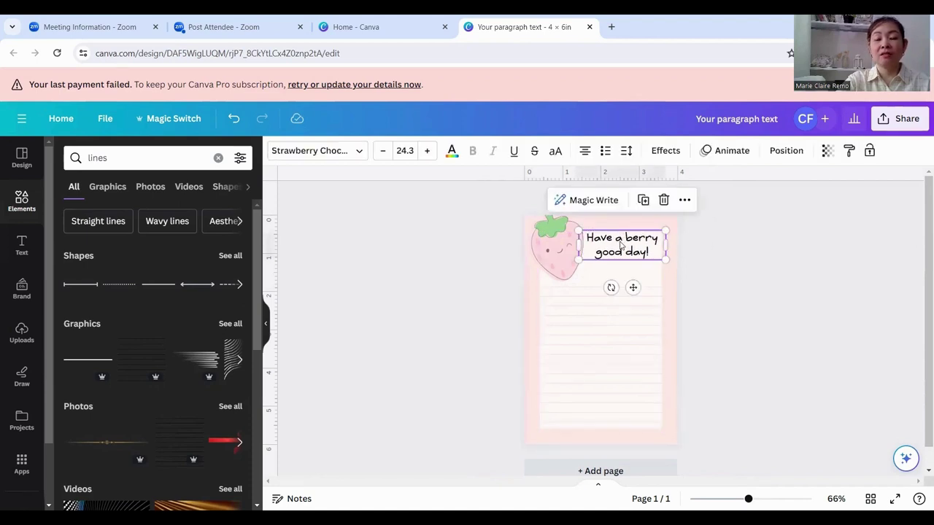
pyautogui.click(732, 275)
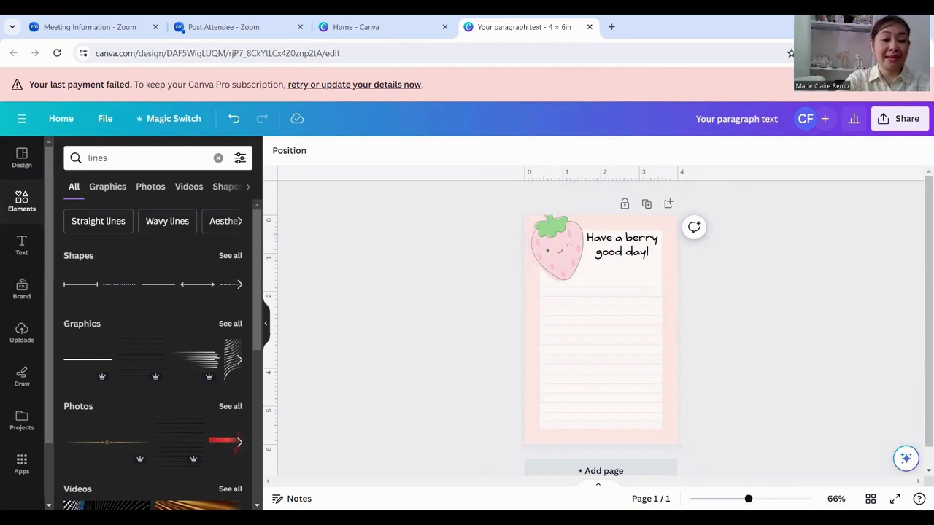
# Duplicate a pale ruled line, shorten it to start right of the strawberry, and place it under the greeting.
pyautogui.scroll(-1, 598, 328)
pyautogui.scroll(5, 601, 317)
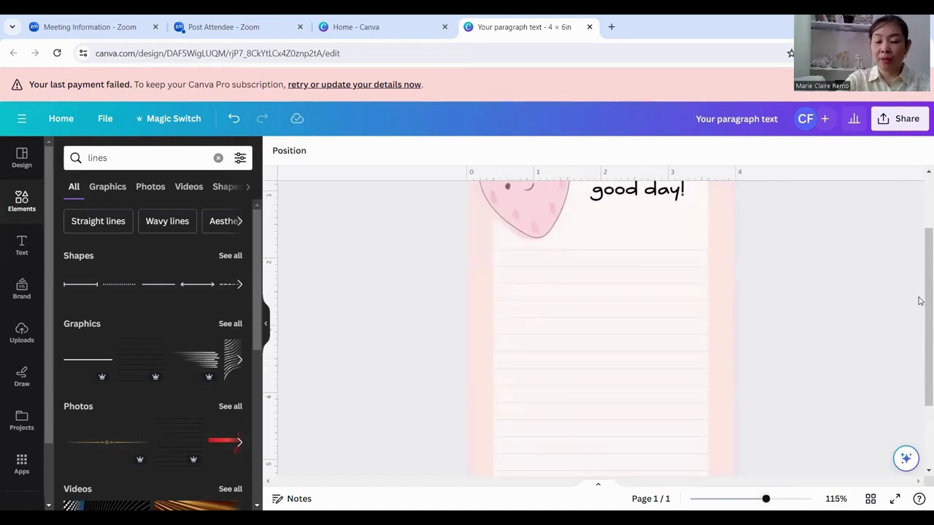
pyautogui.scroll(1, 917, 300)
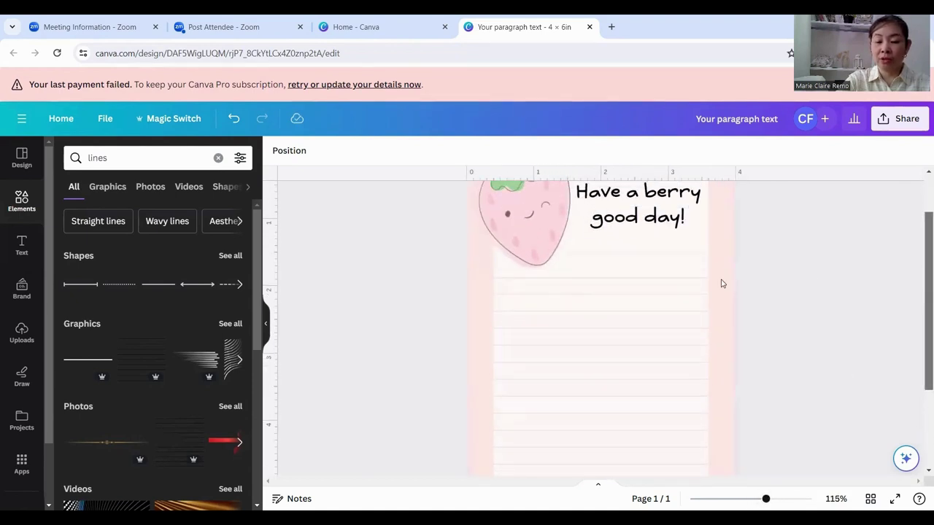
pyautogui.click(590, 280)
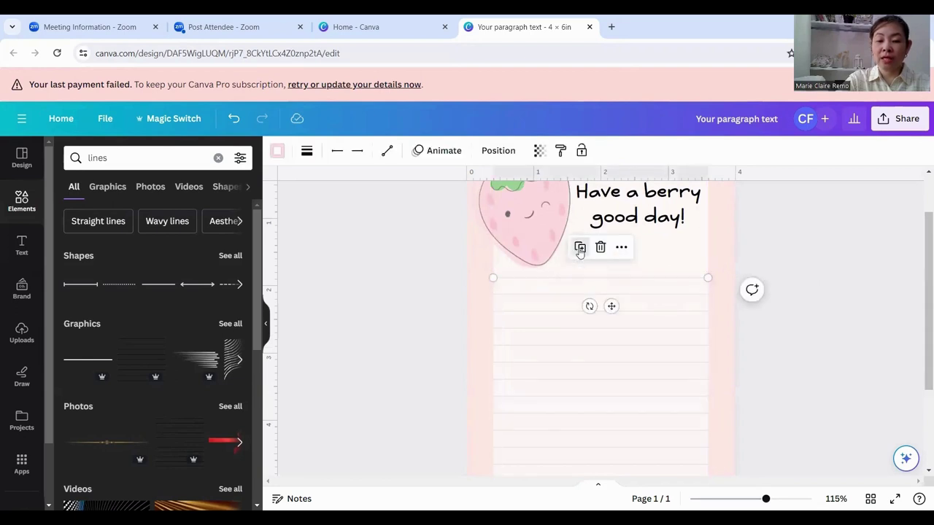
pyautogui.click(581, 248)
pyautogui.moveTo(622, 317); pyautogui.dragTo(610, 287)
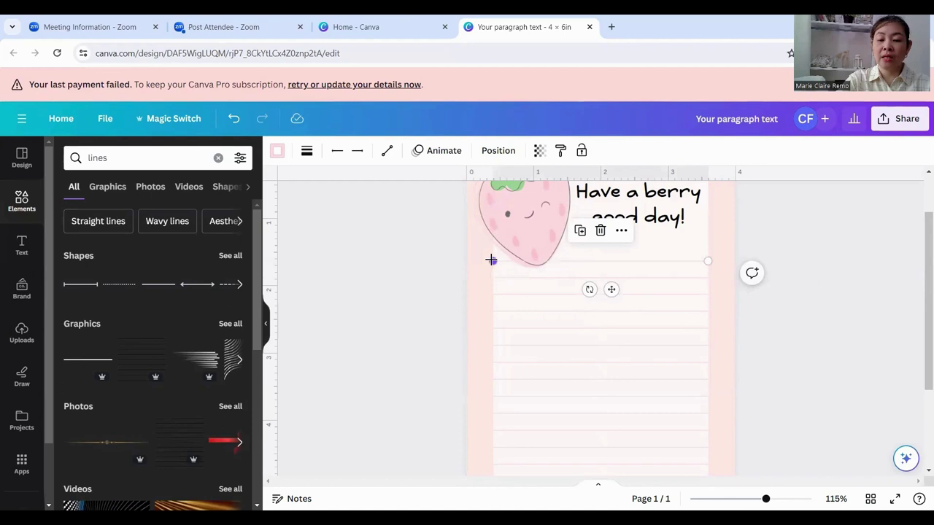
pyautogui.moveTo(491, 260); pyautogui.dragTo(618, 240)
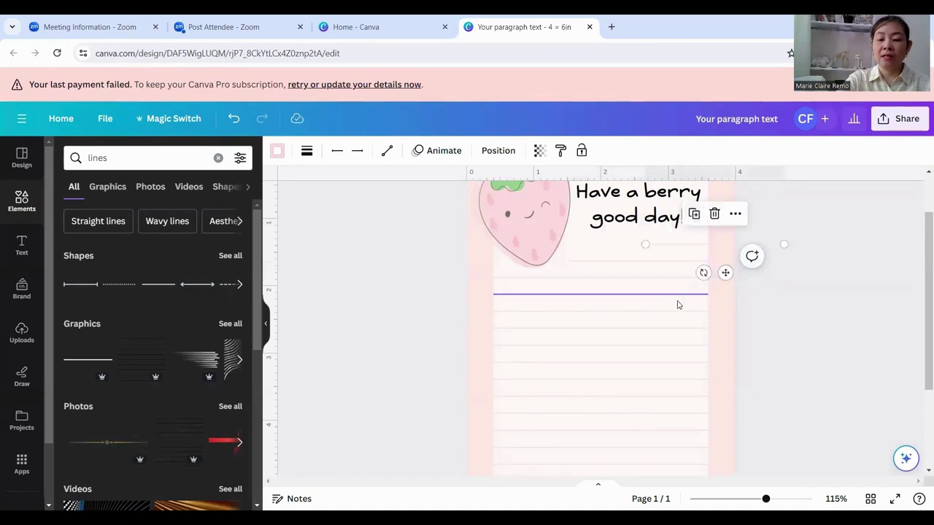
pyautogui.moveTo(726, 273); pyautogui.dragTo(644, 271)
pyautogui.click(787, 291)
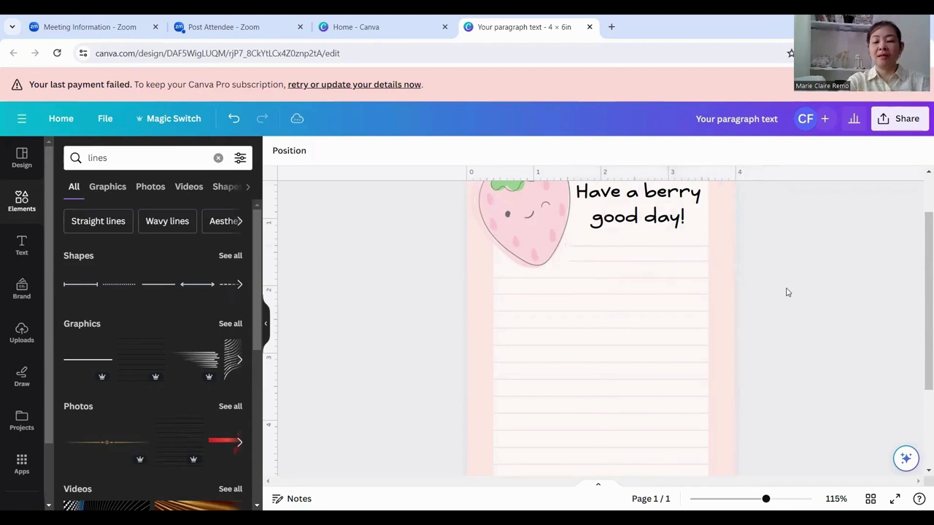
pyautogui.moveTo(920, 277); pyautogui.dragTo(918, 238)
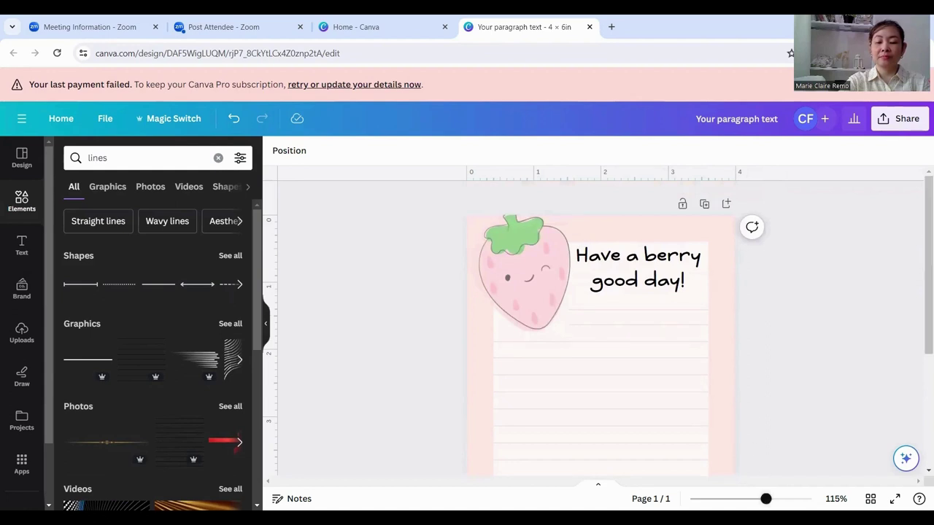
pyautogui.moveTo(766, 499); pyautogui.dragTo(744, 499)
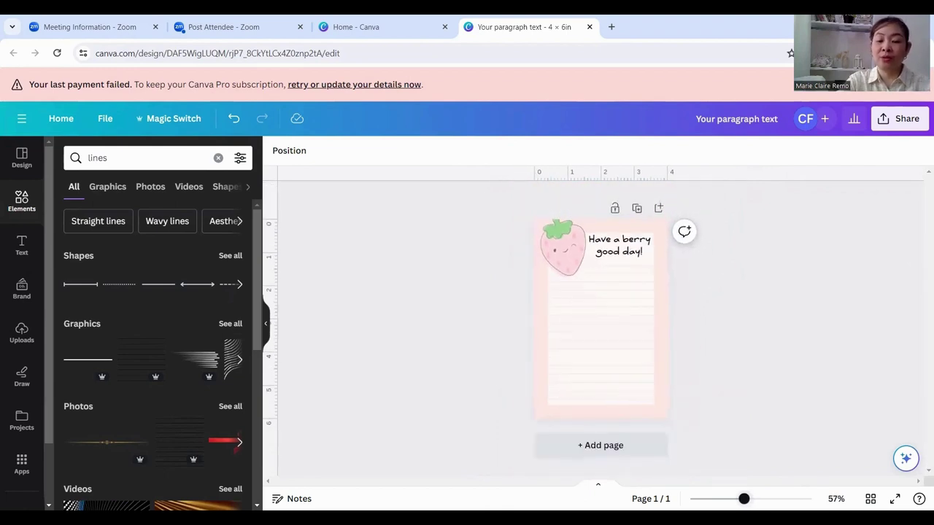